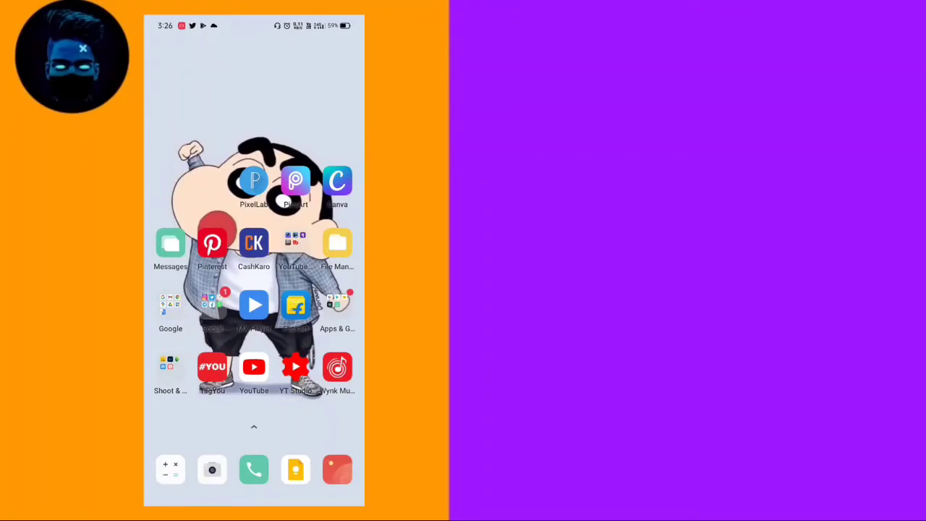
# Launch Canva and search the templates for 'YouTube Channel banner'
pyautogui.click(337, 181)
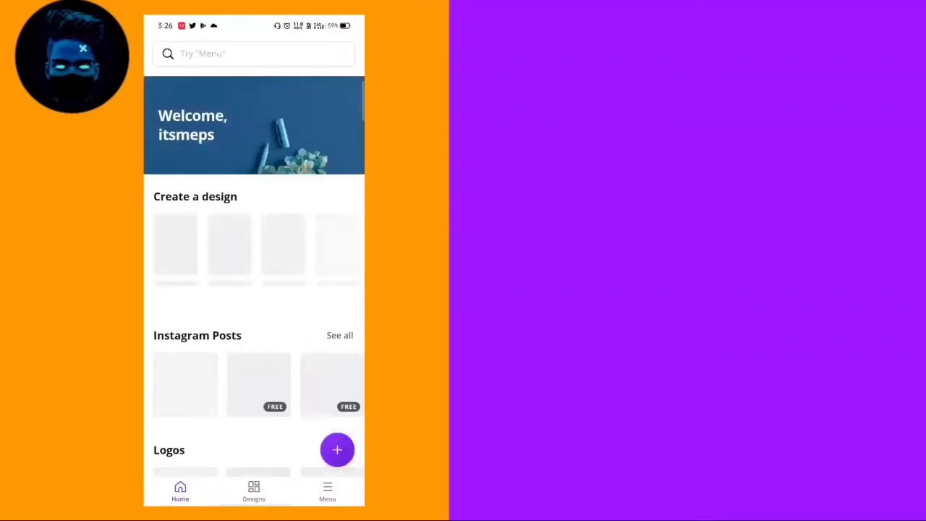
pyautogui.click(239, 53)
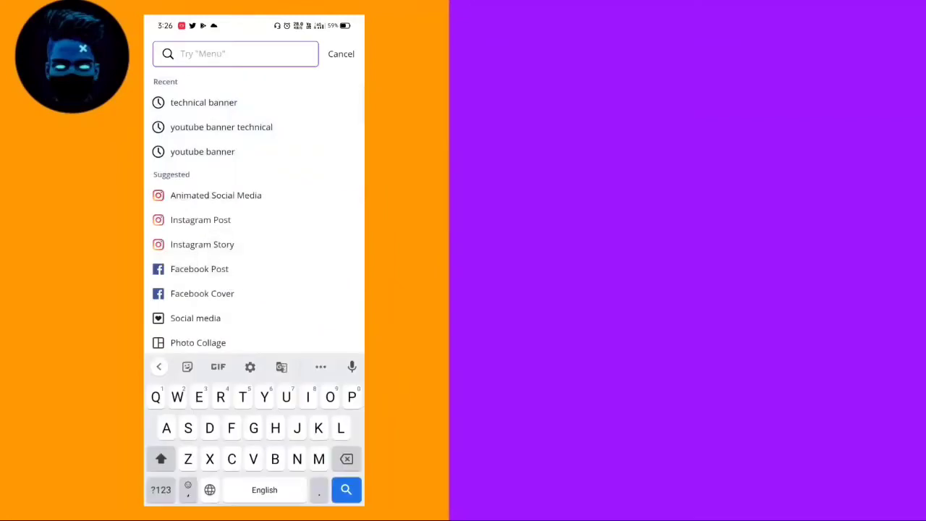
pyautogui.write('YouTube')
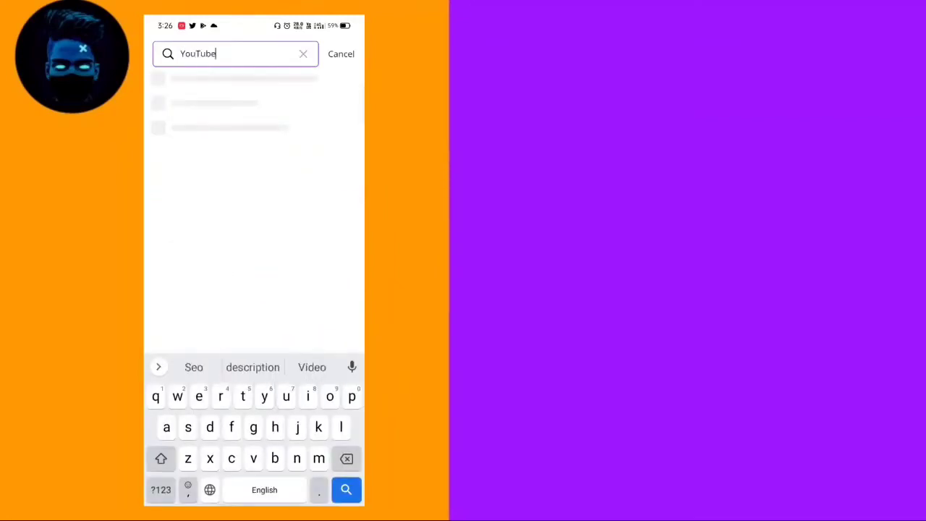
pyautogui.write(' Cha')
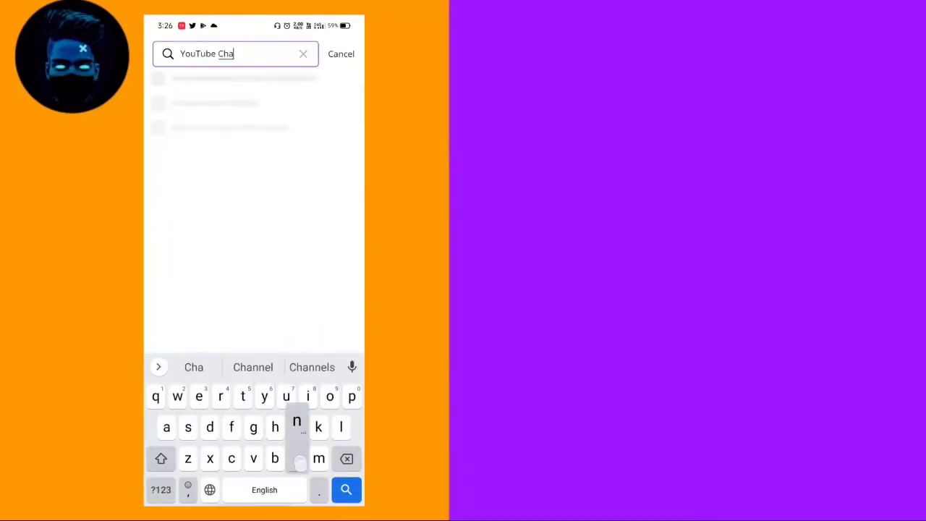
pyautogui.write('nnel')
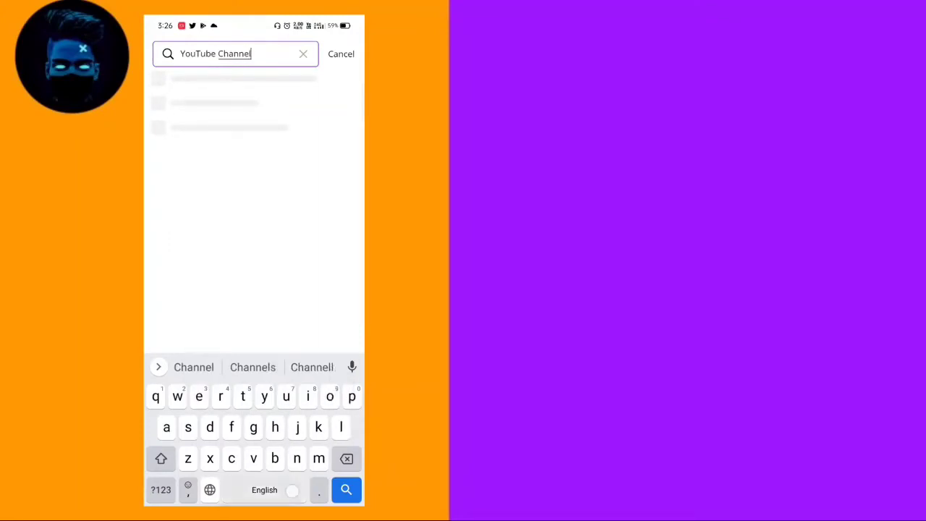
pyautogui.write(' banne')
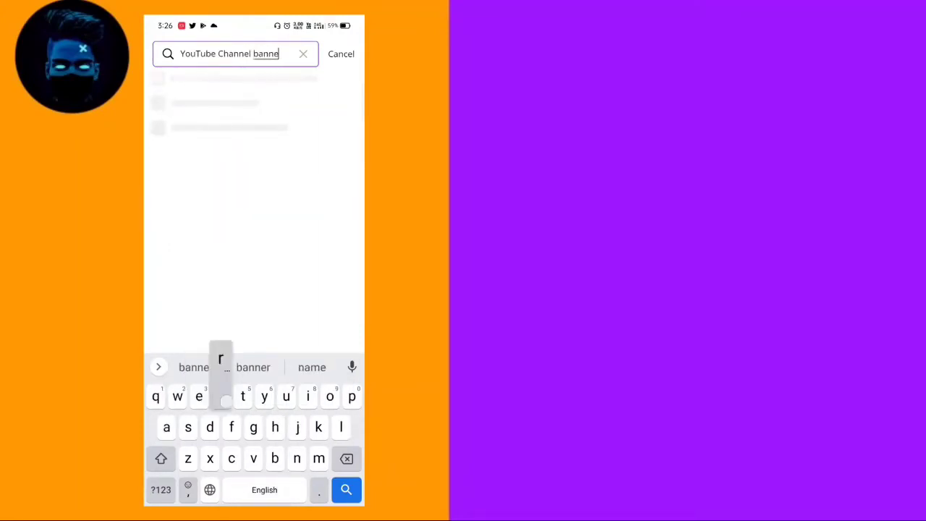
pyautogui.write('r')
pyautogui.press('Return')
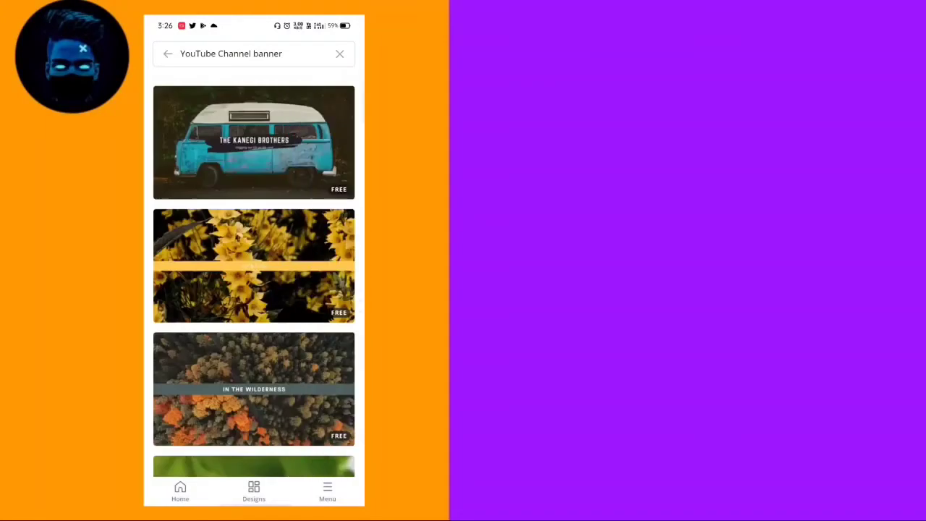
# Scroll down the banner template results to the yellow banner designs
pyautogui.scroll(-3, 319, 452)
pyautogui.scroll(-3, 335, 393)
pyautogui.scroll(-2, 335, 393)
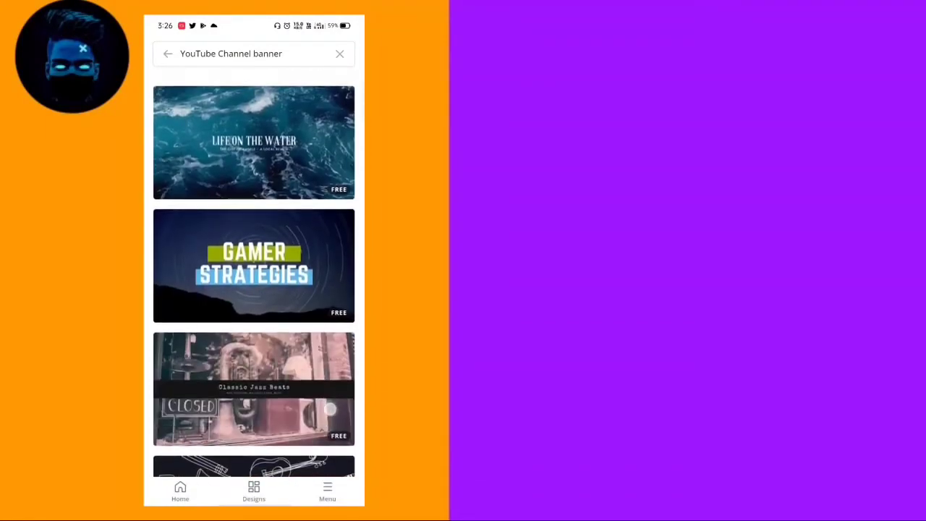
pyautogui.scroll(-2, 341, 382)
pyautogui.scroll(-2, 341, 381)
pyautogui.scroll(-2, 341, 381)
pyautogui.scroll(-1, 339, 382)
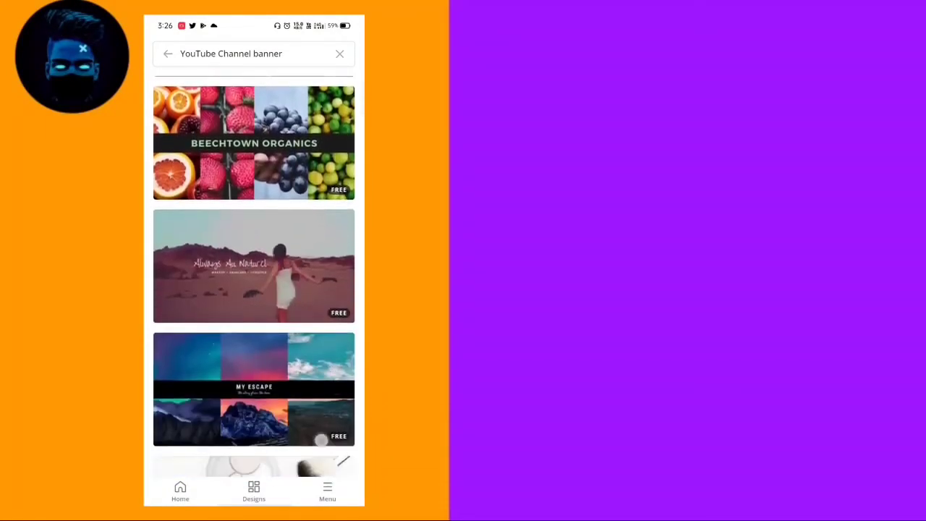
pyautogui.scroll(-4, 337, 384)
pyautogui.scroll(-2, 337, 383)
pyautogui.scroll(-2, 326, 389)
pyautogui.scroll(-3, 329, 385)
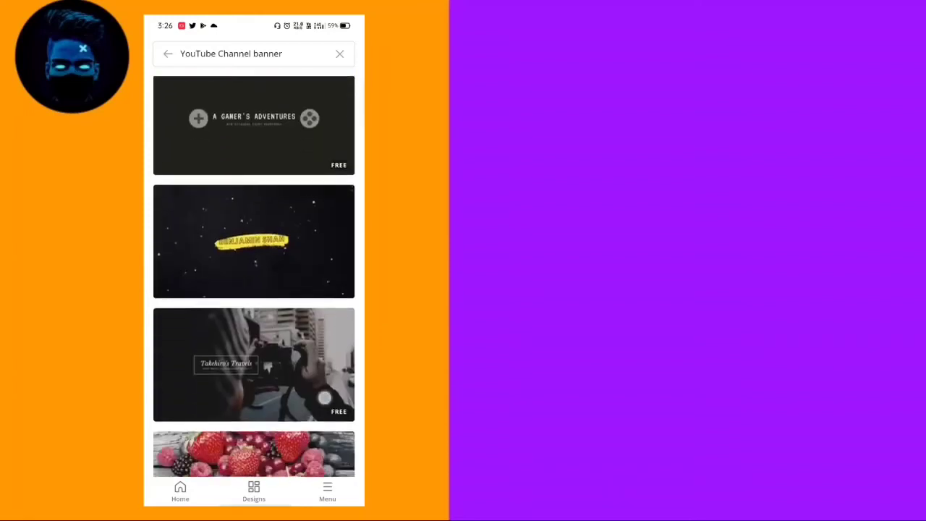
pyautogui.scroll(-4, 330, 382)
pyautogui.scroll(-3, 330, 382)
pyautogui.scroll(-5, 326, 386)
pyautogui.scroll(-5, 326, 386)
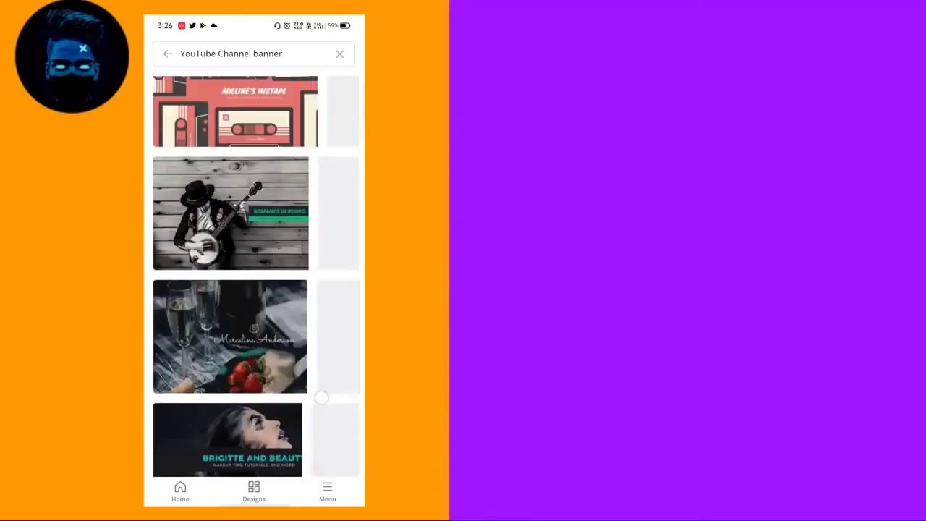
pyautogui.scroll(-5, 298, 414)
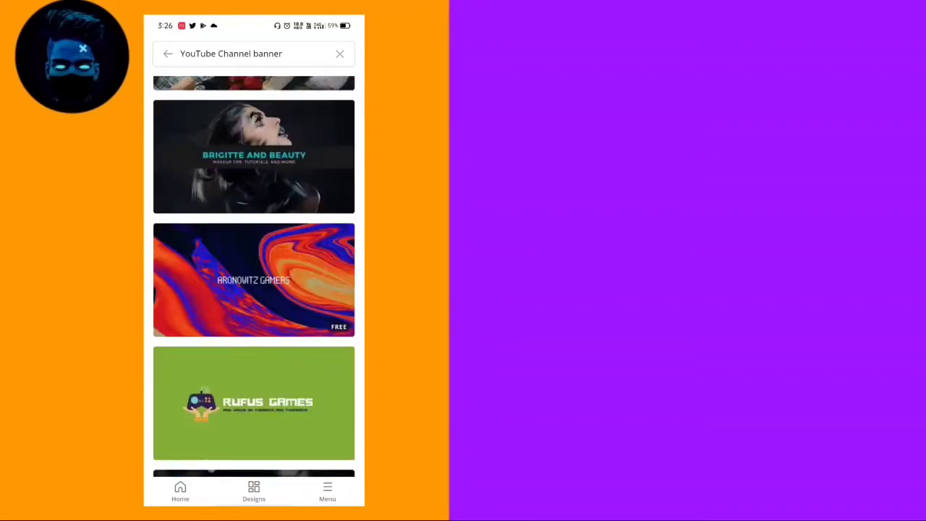
pyautogui.scroll(-10, 300, 378)
pyautogui.scroll(-5, 299, 405)
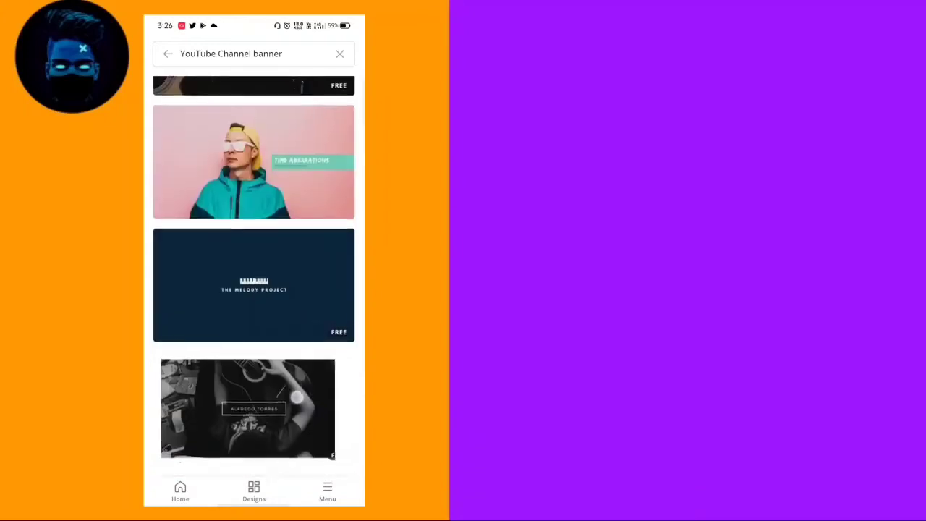
pyautogui.scroll(-5, 301, 427)
pyautogui.scroll(-5, 300, 442)
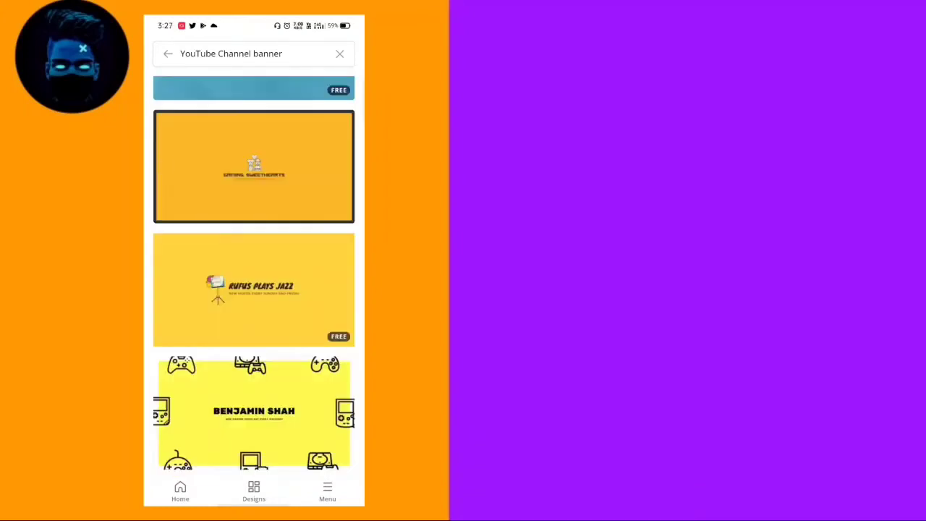
# Open the yellow Rufus Plays Jazz template in the editor and show the add-content panel
pyautogui.click(309, 323)
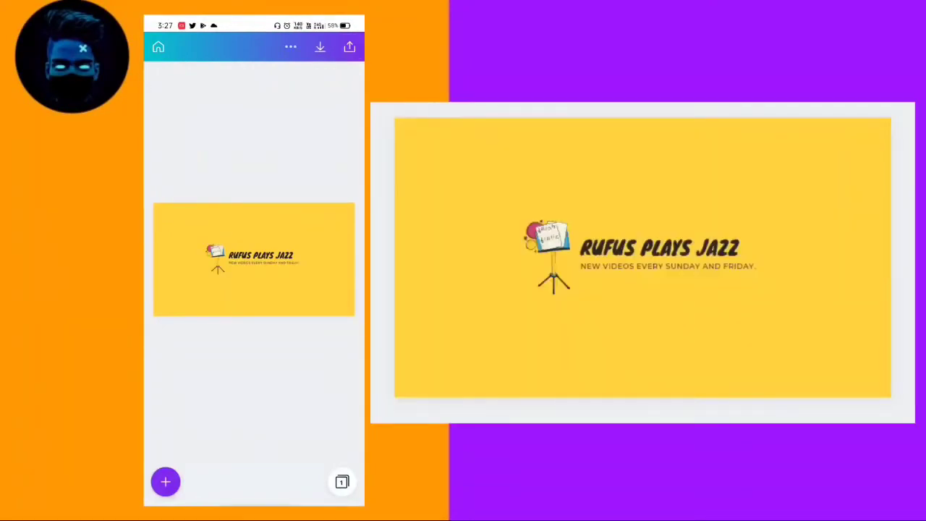
pyautogui.click(165, 481)
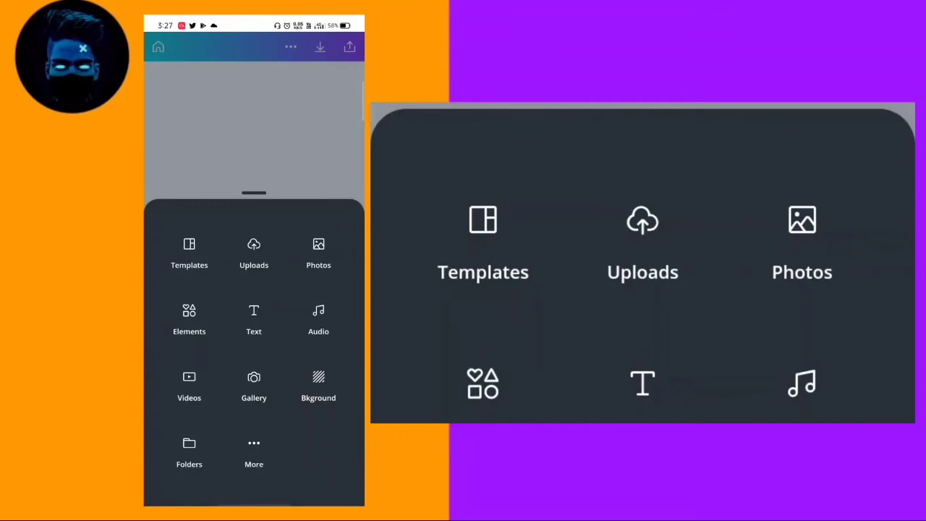
# Insert the black band image from the gallery and stretch it across the whole banner
pyautogui.click(254, 376)
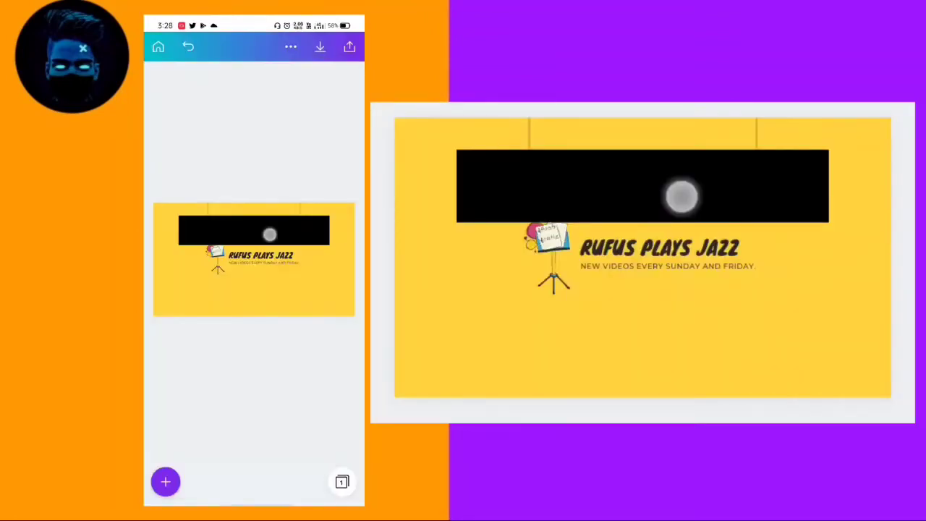
pyautogui.doubleClick(268, 262)
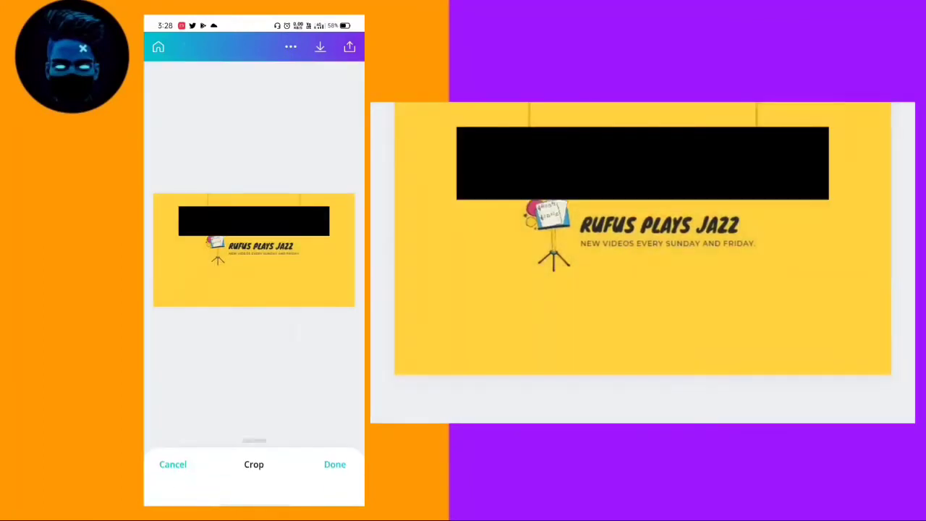
pyautogui.click(282, 229)
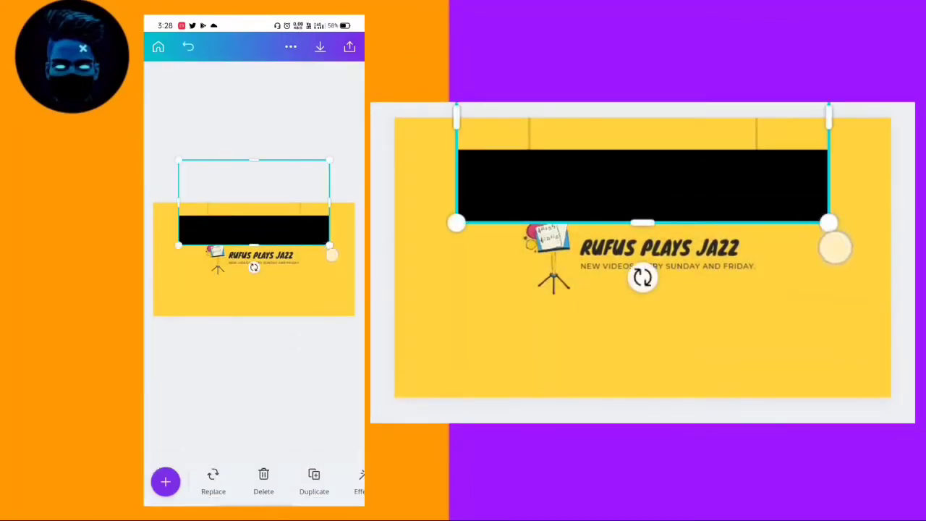
pyautogui.moveTo(333, 255)
pyautogui.mouseDown()
pyautogui.moveTo(345, 291)
pyautogui.moveTo(277, 271)
pyautogui.mouseUp()
pyautogui.moveTo(339, 306); pyautogui.dragTo(350, 319)
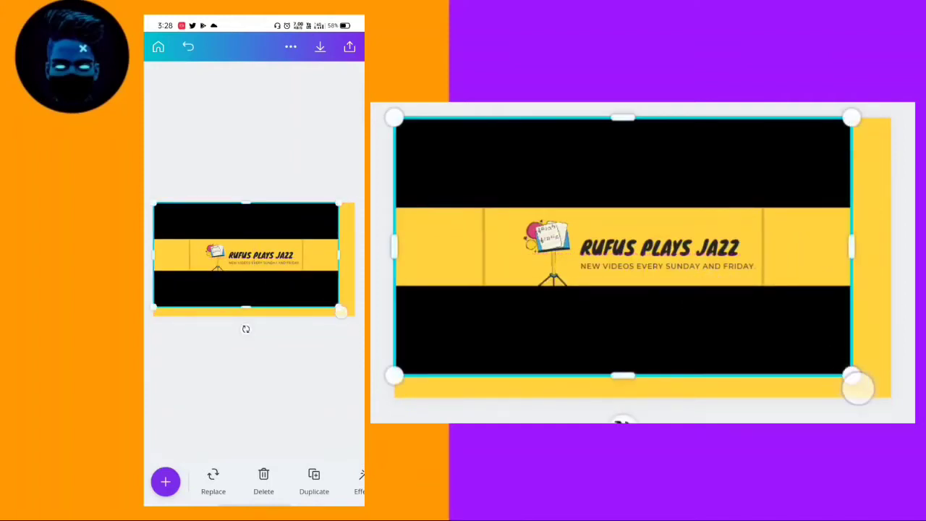
pyautogui.click(280, 365)
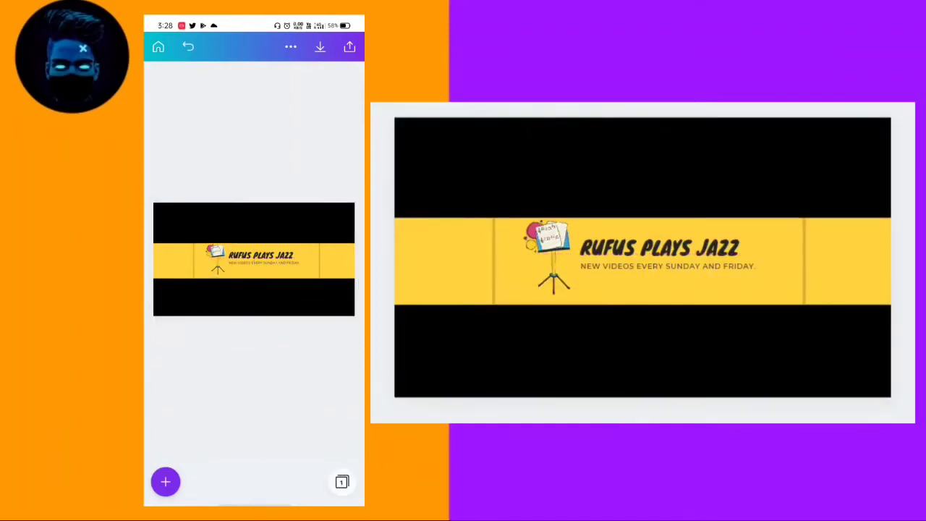
pyautogui.scroll(3, 253, 260)
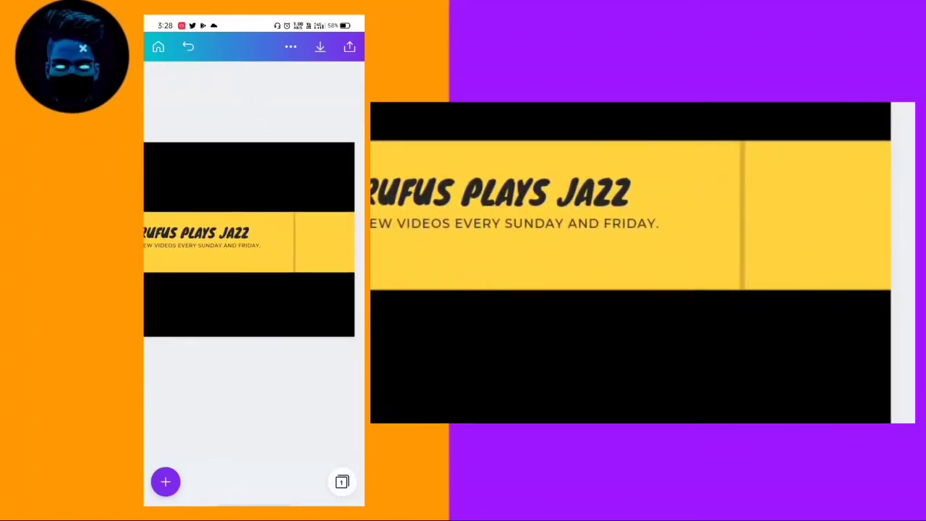
pyautogui.scroll(-2, 245, 423)
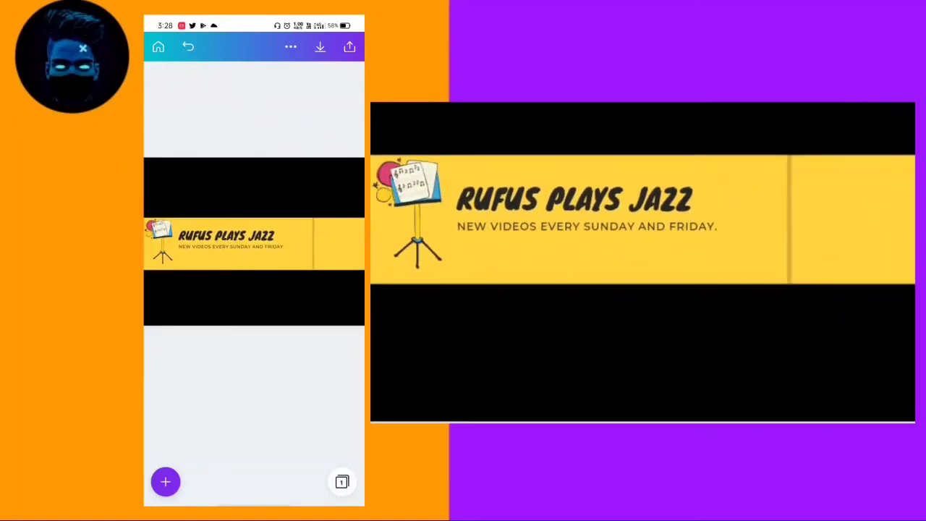
pyautogui.scroll(-3, 253, 246)
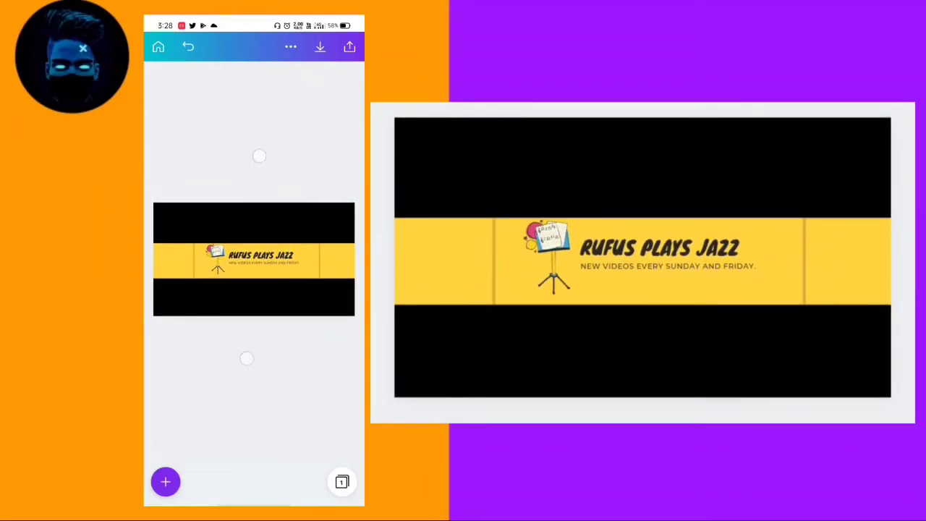
pyautogui.scroll(3, 257, 246)
pyautogui.moveTo(283, 393); pyautogui.dragTo(261, 384)
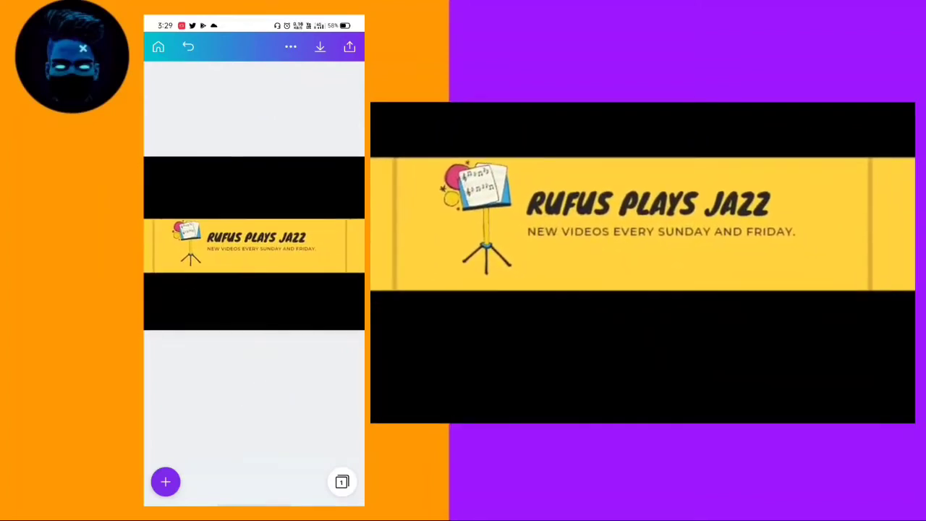
# Delete the RUFUS PLAYS JAZZ title, its tagline and the music-stand artwork
pyautogui.click(271, 242)
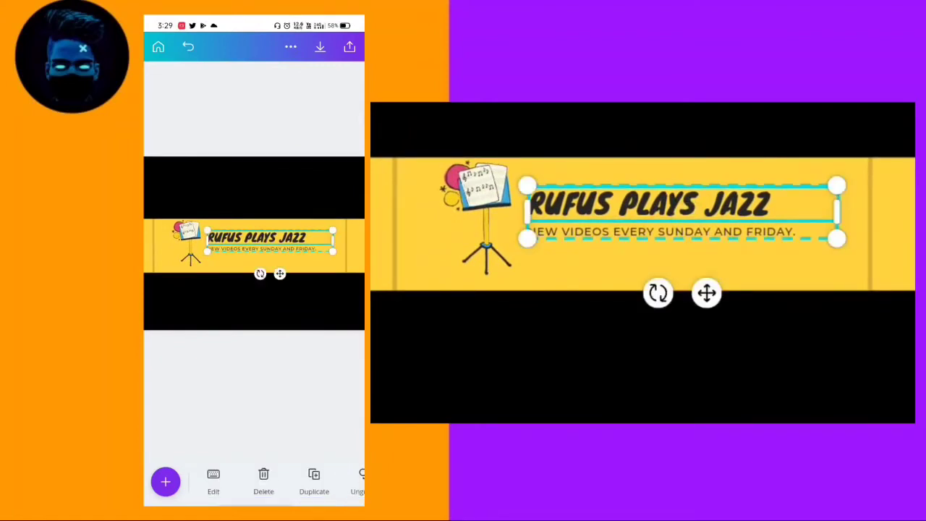
pyautogui.click(277, 473)
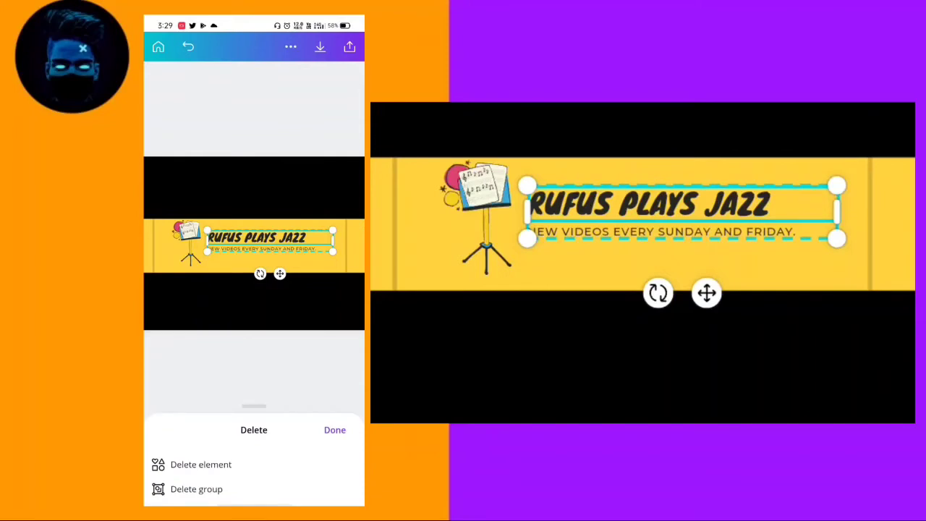
pyautogui.click(201, 464)
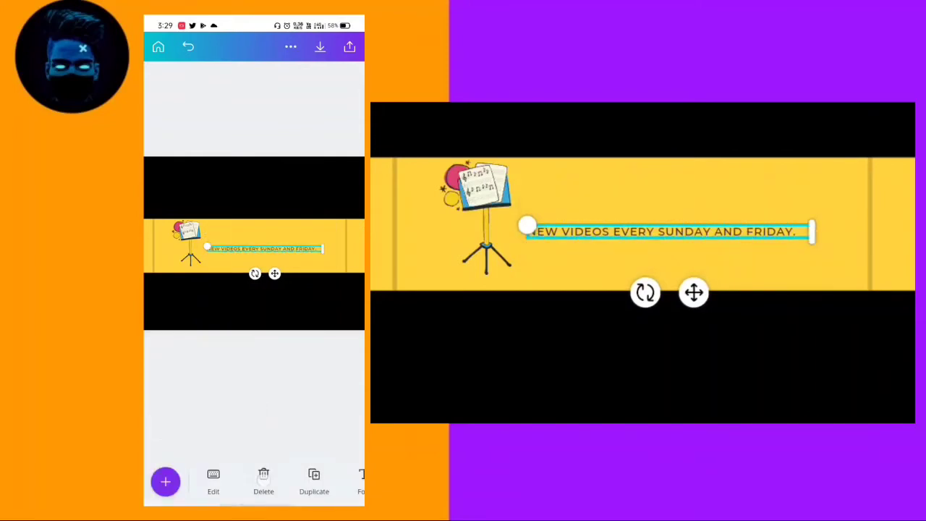
pyautogui.click(264, 479)
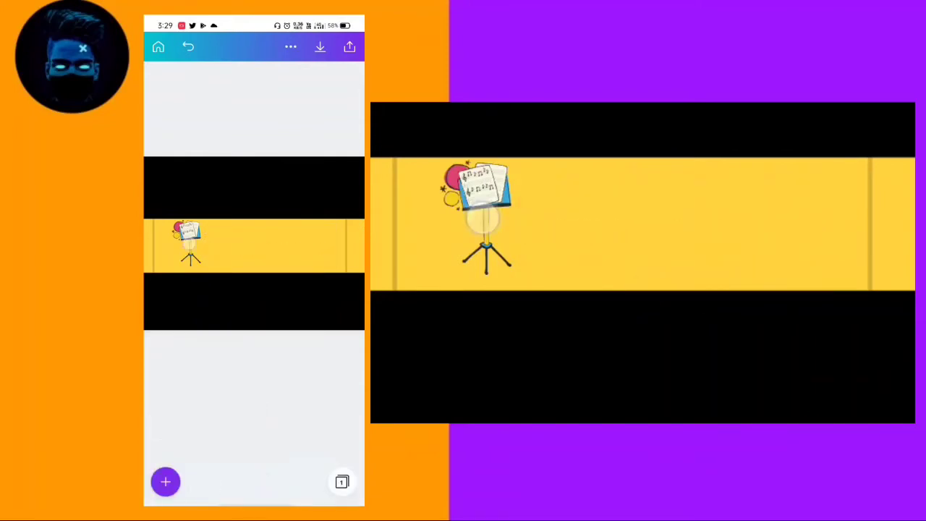
pyautogui.click(186, 239)
pyautogui.click(214, 475)
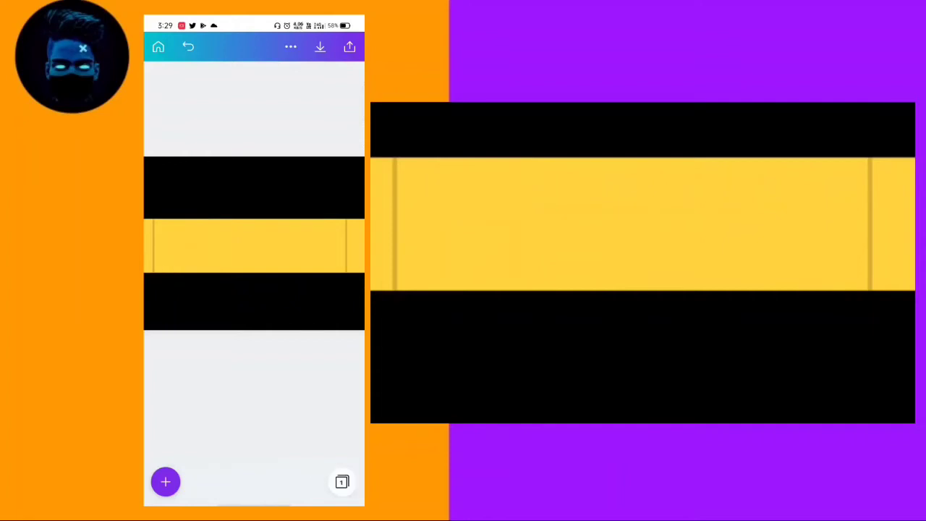
pyautogui.click(166, 481)
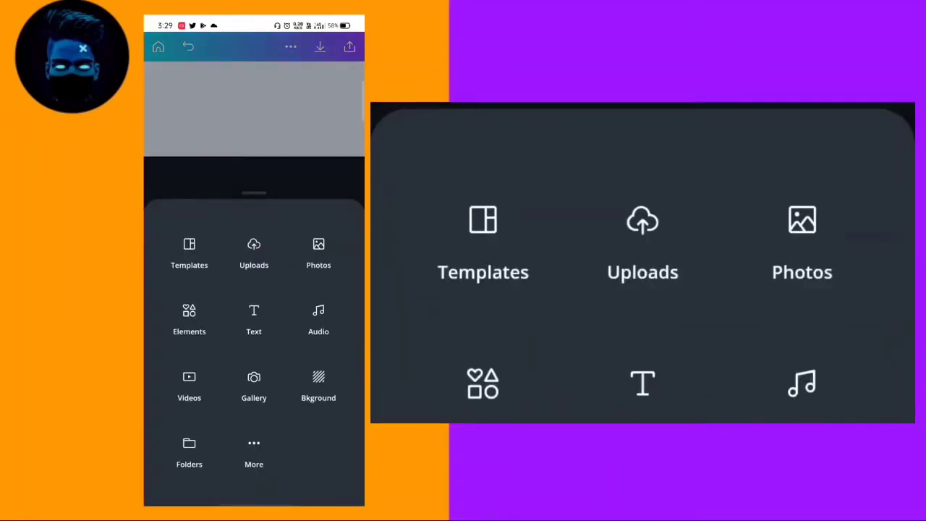
# Add a heading reading 'Panchanand Technical' and shrink it to fit the yellow strip
pyautogui.click(253, 319)
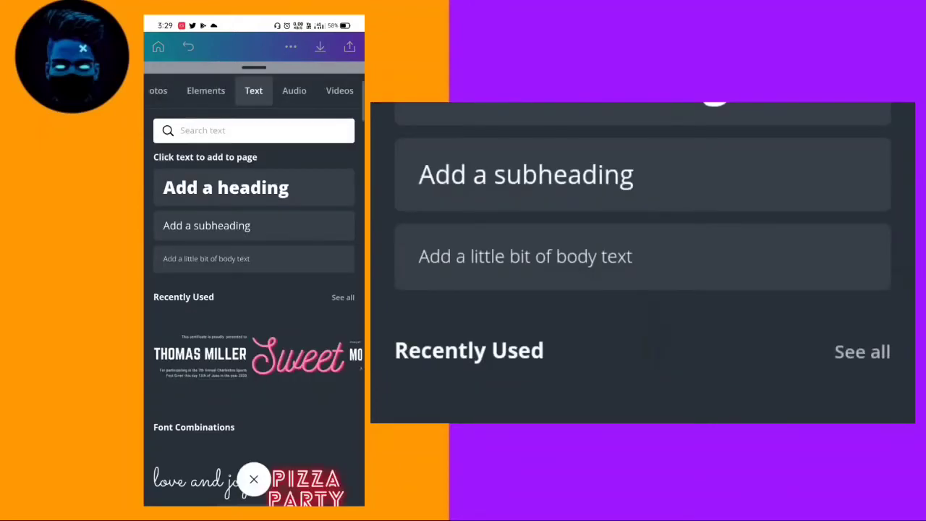
pyautogui.click(223, 187)
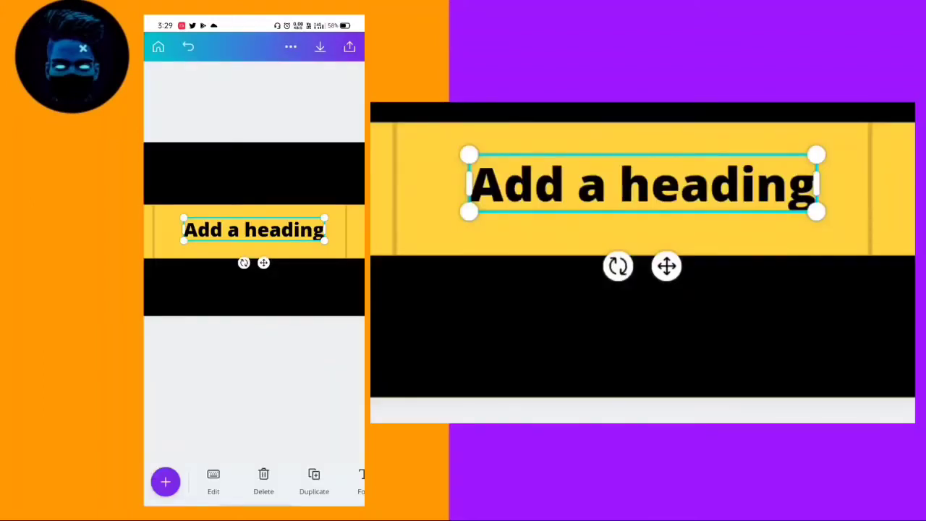
pyautogui.click(253, 230)
pyautogui.press('BackSpace')
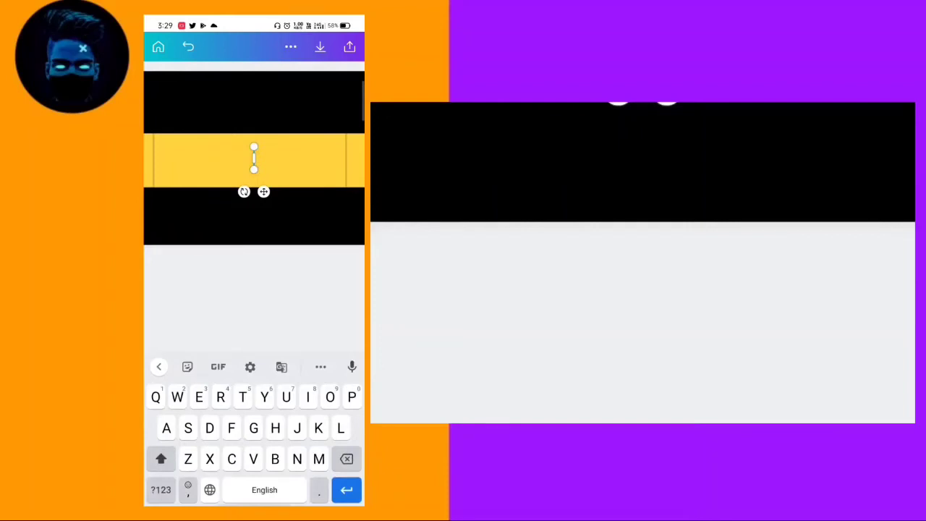
pyautogui.write('Pan')
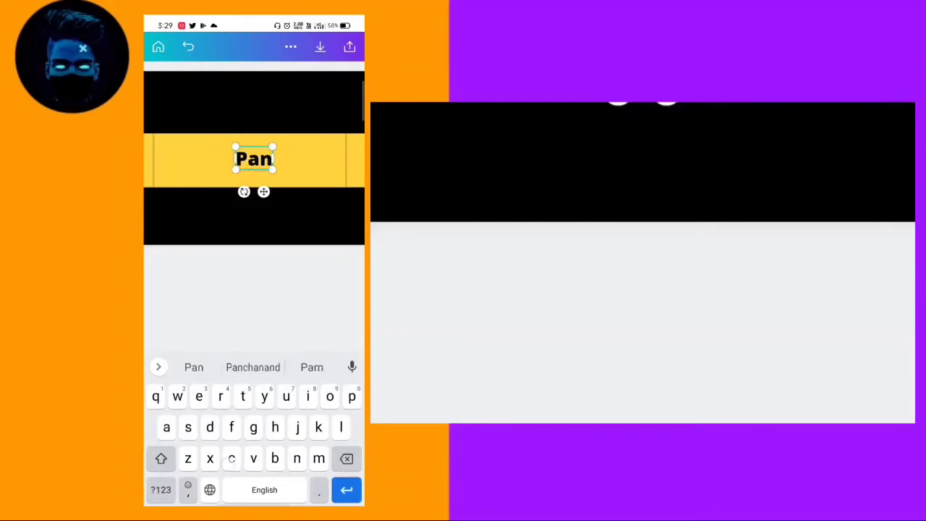
pyautogui.write('chanand Technical')
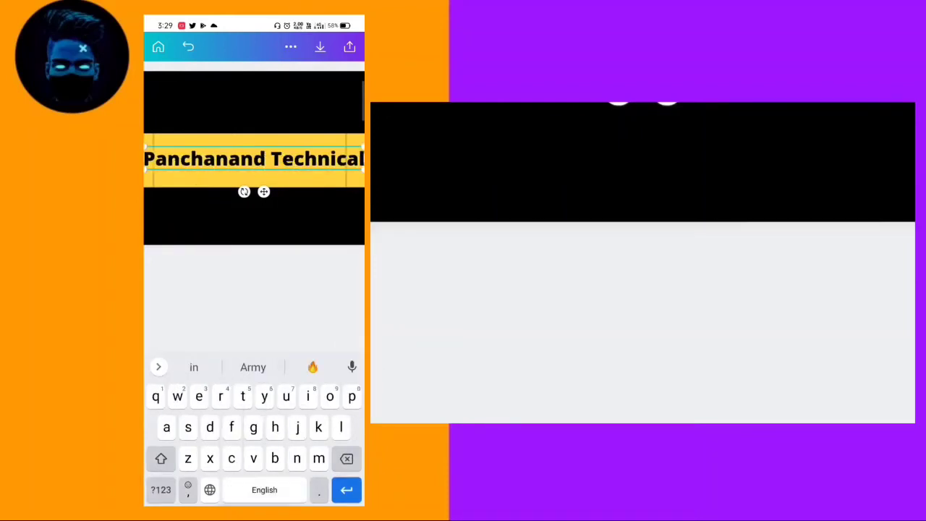
pyautogui.click(253, 268)
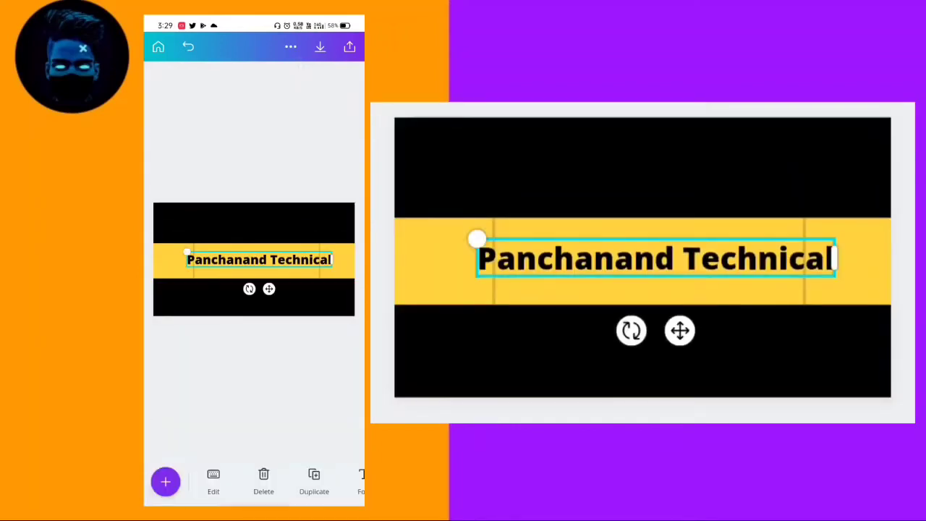
pyautogui.moveTo(186, 251)
pyautogui.mouseDown()
pyautogui.moveTo(214, 262)
pyautogui.moveTo(204, 253)
pyautogui.moveTo(253, 253)
pyautogui.mouseUp()
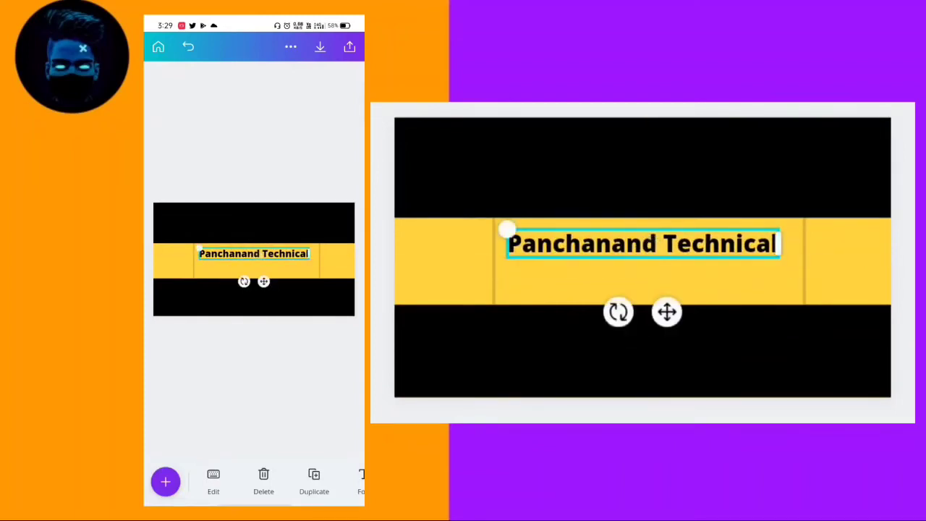
# Set the channel name to the Gagalin font and centre it on the yellow strip
pyautogui.moveTo(318, 481); pyautogui.dragTo(217, 481)
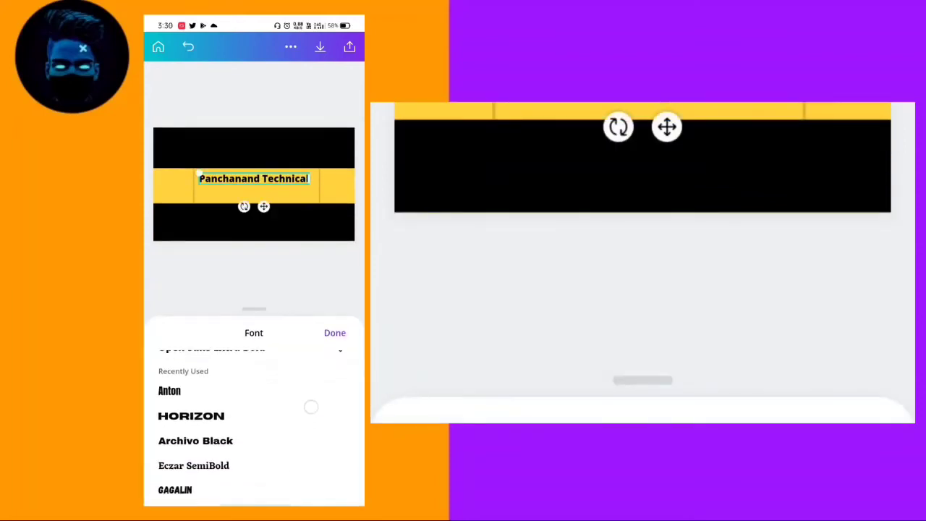
pyautogui.moveTo(310, 407); pyautogui.dragTo(310, 372)
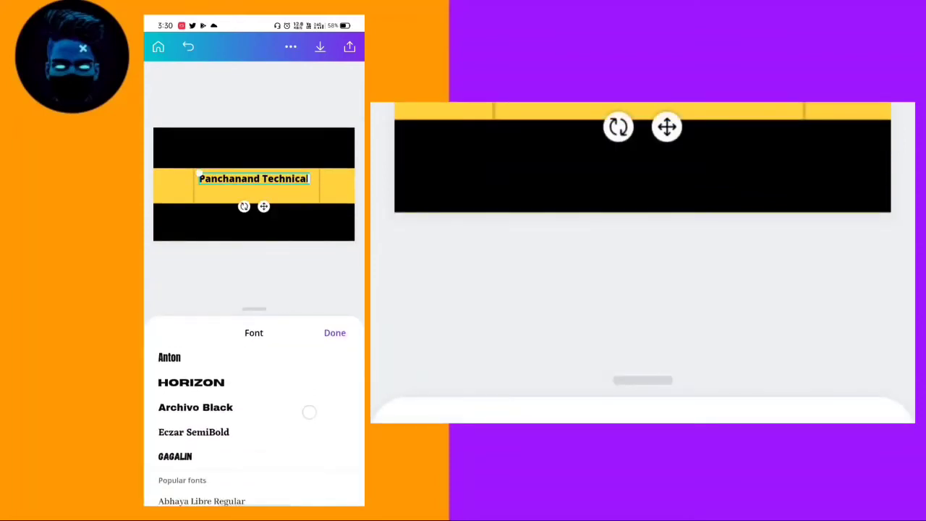
pyautogui.click(311, 405)
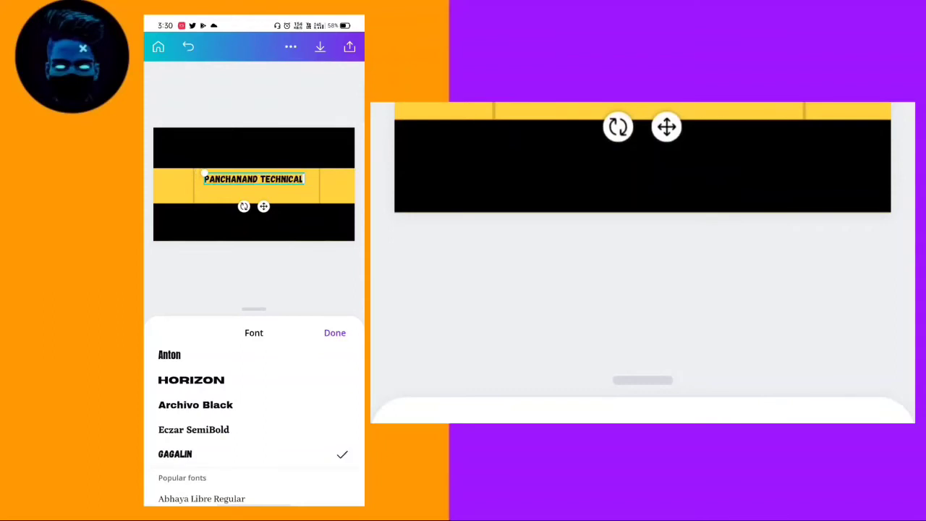
pyautogui.moveTo(207, 176)
pyautogui.mouseDown()
pyautogui.moveTo(199, 173)
pyautogui.moveTo(257, 178)
pyautogui.mouseUp()
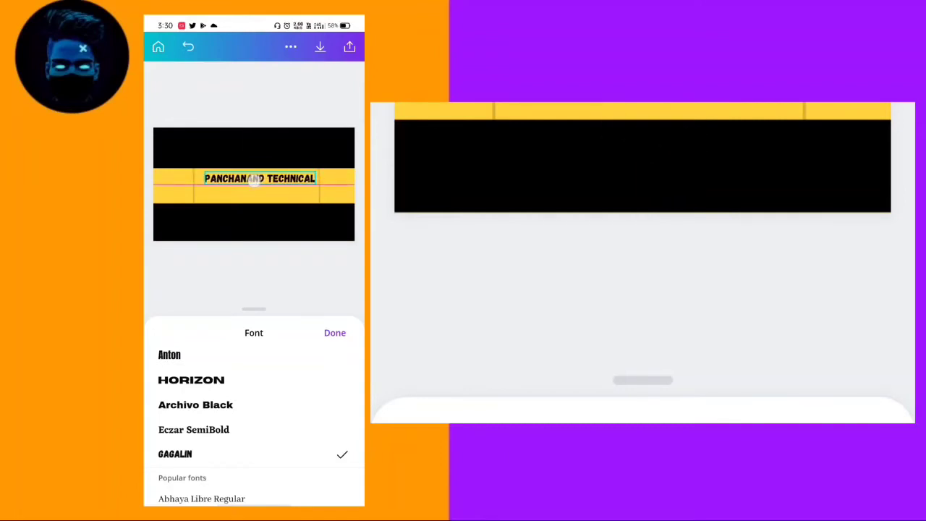
pyautogui.moveTo(253, 181); pyautogui.dragTo(255, 180)
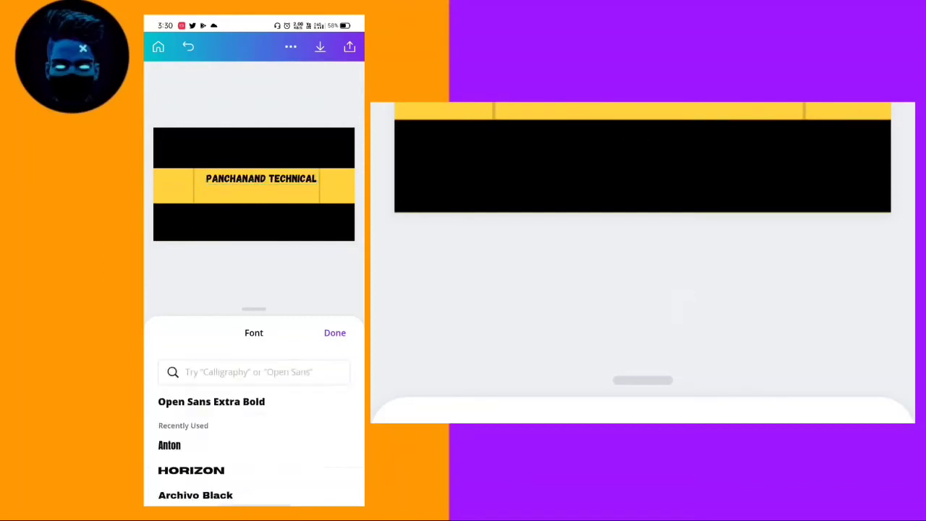
pyautogui.click(334, 333)
pyautogui.click(280, 365)
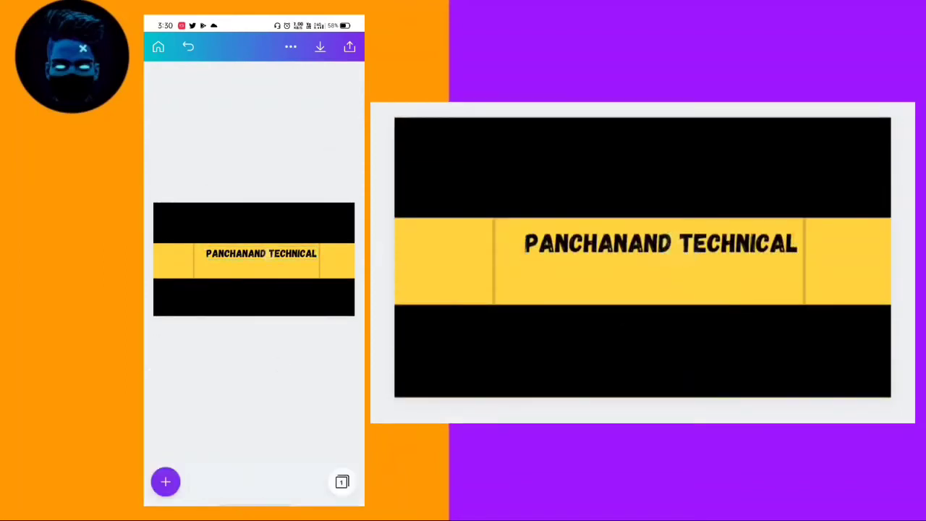
# Duplicate the channel name below itself and retype the copy as 'ALL ABOUT TECH'
pyautogui.click(661, 243)
pyautogui.click(313, 477)
pyautogui.moveTo(651, 245); pyautogui.dragTo(650, 275)
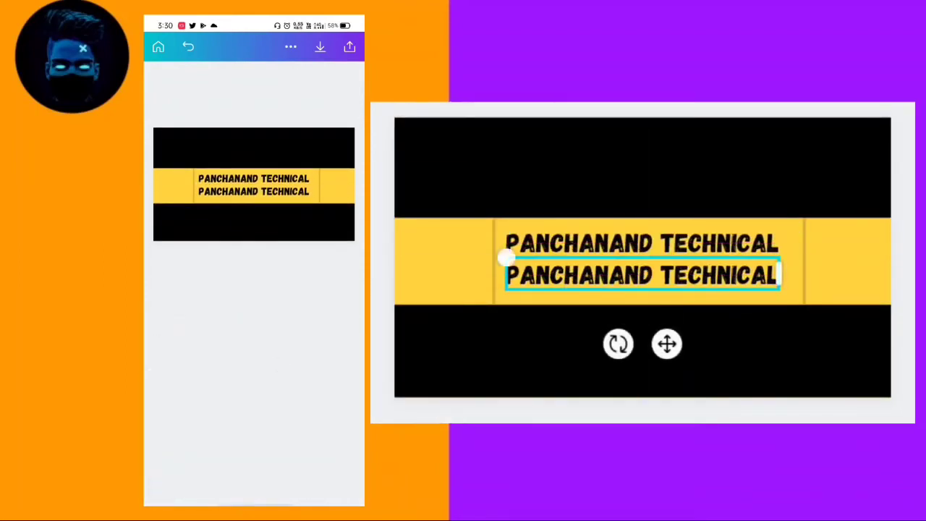
pyautogui.click(507, 258)
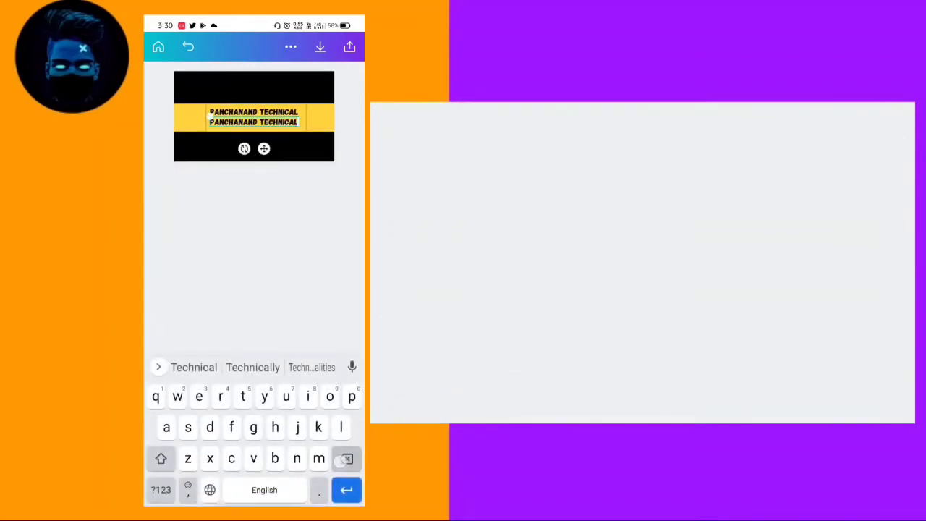
pyautogui.press('BackSpace')
pyautogui.press('BackSpace')
pyautogui.press('BackSpace')
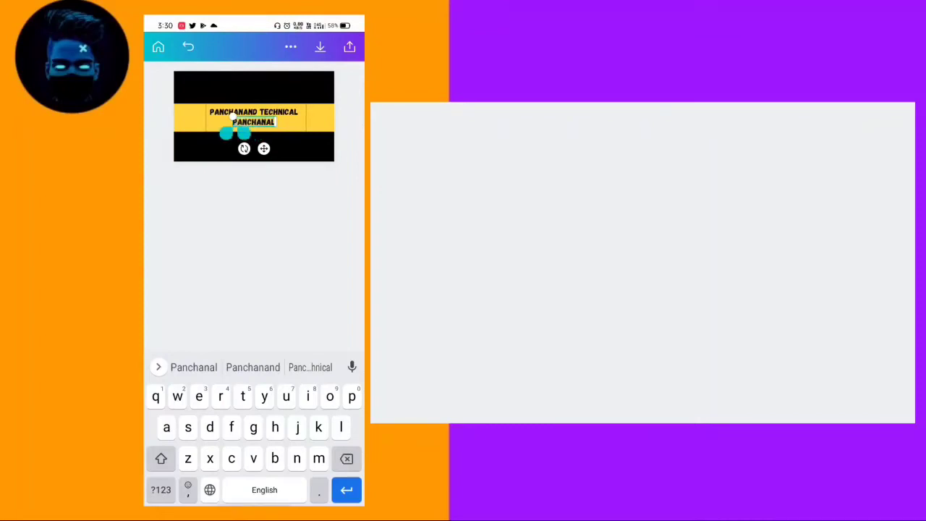
pyautogui.doubleClick(253, 121)
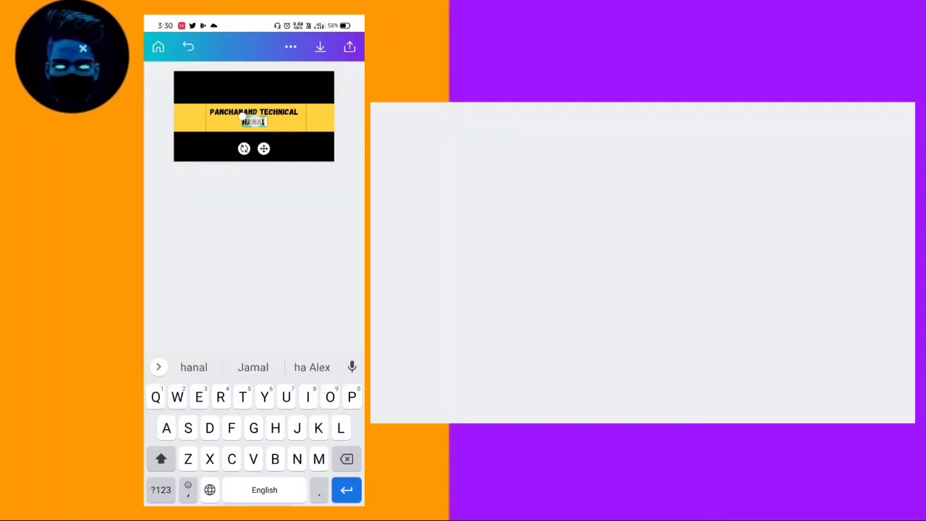
pyautogui.doubleClick(253, 121)
pyautogui.press('BackSpace')
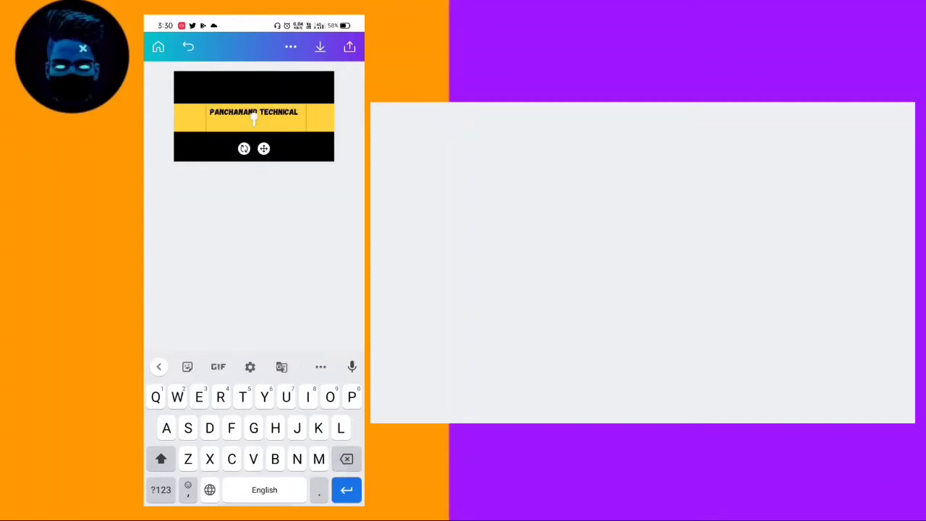
pyautogui.write('Al')
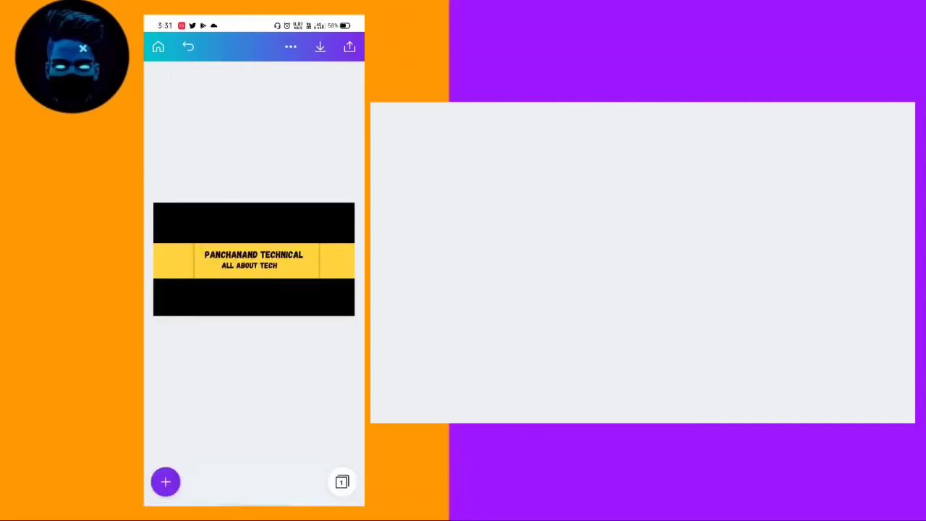
# Search Elements for 'Technology' and place a small robot graphic beside the tagline
pyautogui.click(166, 481)
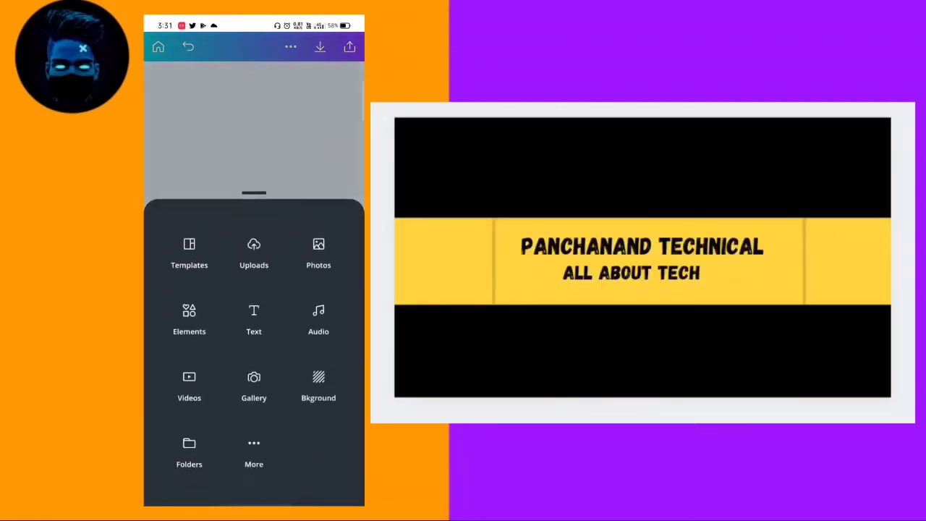
pyautogui.click(187, 323)
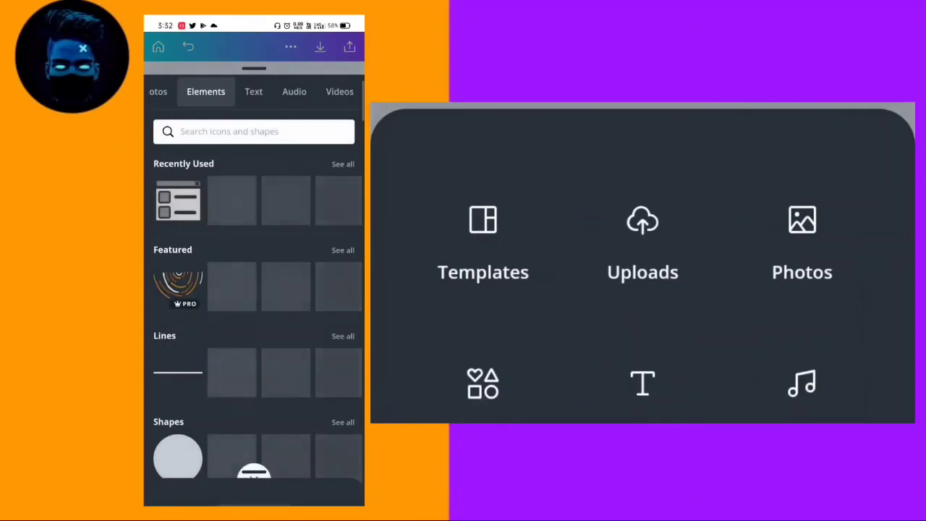
pyautogui.click(226, 130)
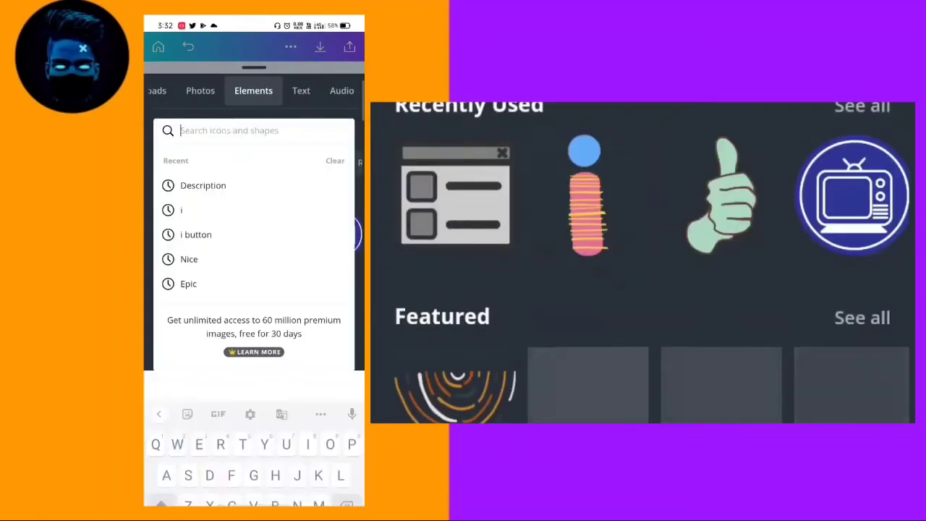
pyautogui.write('Tech')
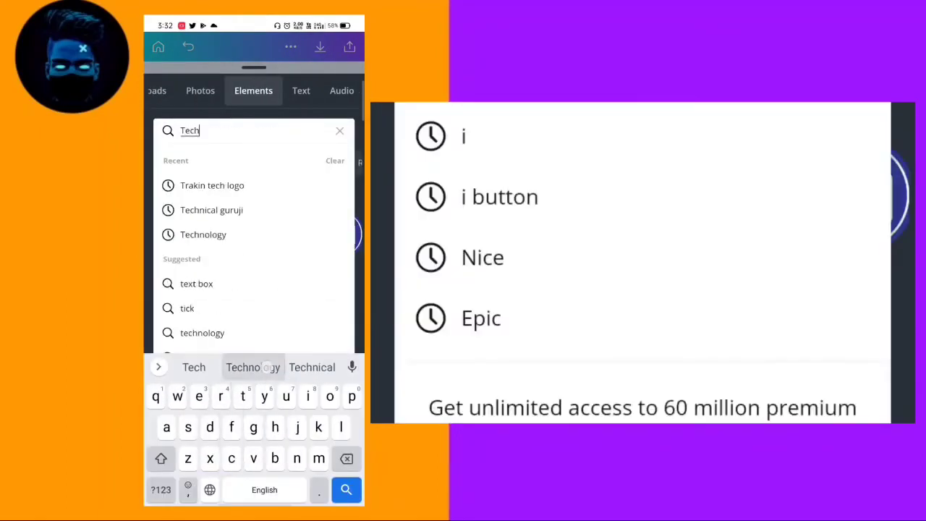
pyautogui.click(252, 367)
pyautogui.click(346, 490)
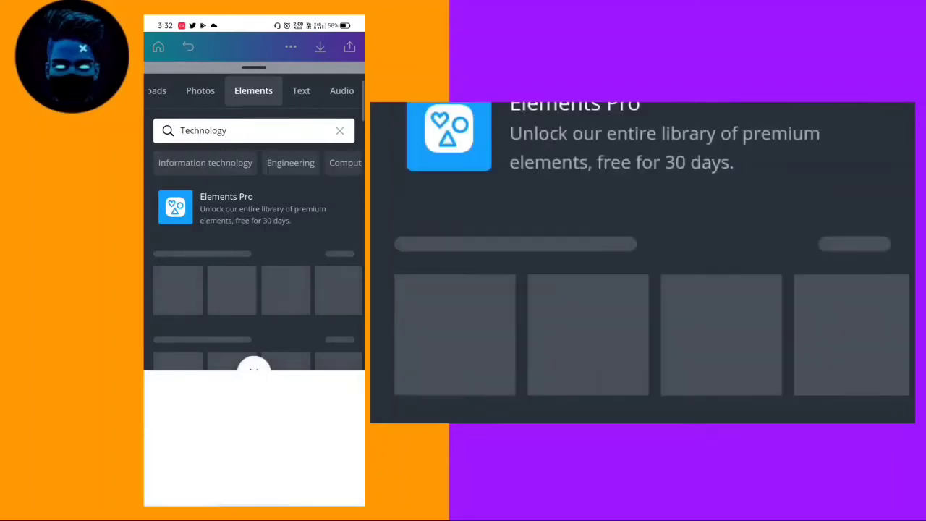
pyautogui.scroll(-2, 253, 325)
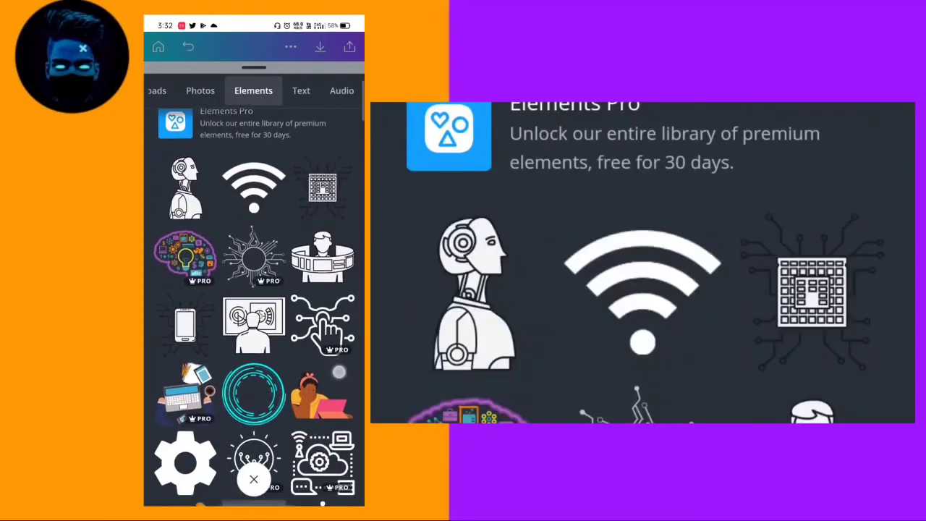
pyautogui.click(185, 221)
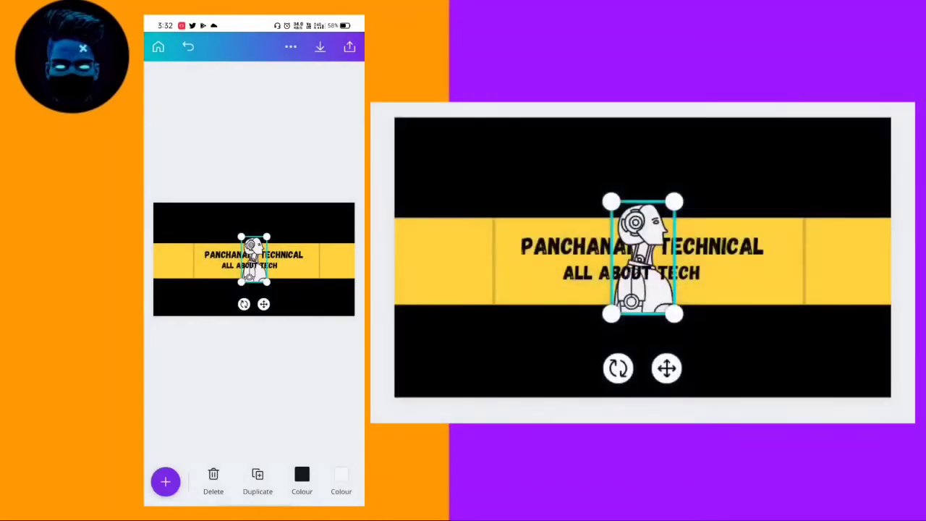
pyautogui.moveTo(267, 282)
pyautogui.mouseDown()
pyautogui.moveTo(261, 270)
pyautogui.moveTo(298, 300)
pyautogui.moveTo(285, 289)
pyautogui.moveTo(286, 261)
pyautogui.moveTo(296, 303)
pyautogui.mouseUp()
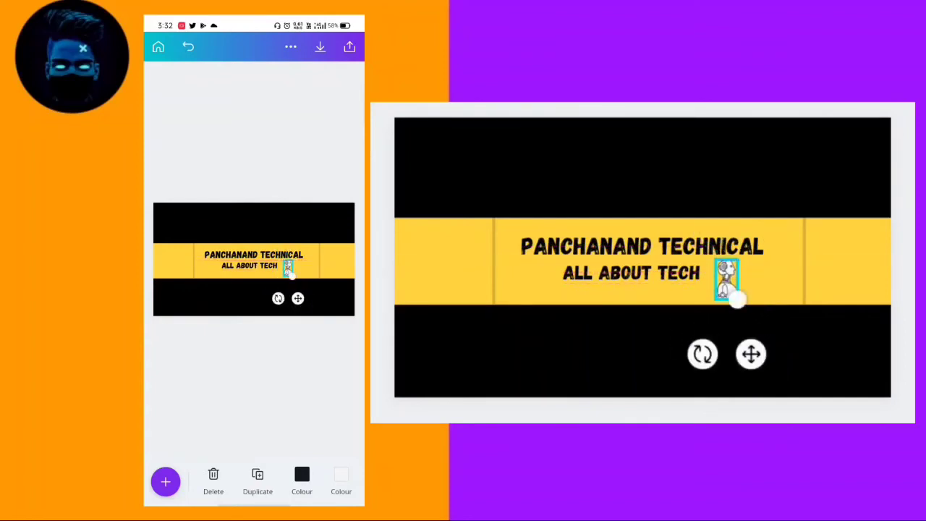
# Recolour the robot illustration's first colour to red
pyautogui.click(301, 481)
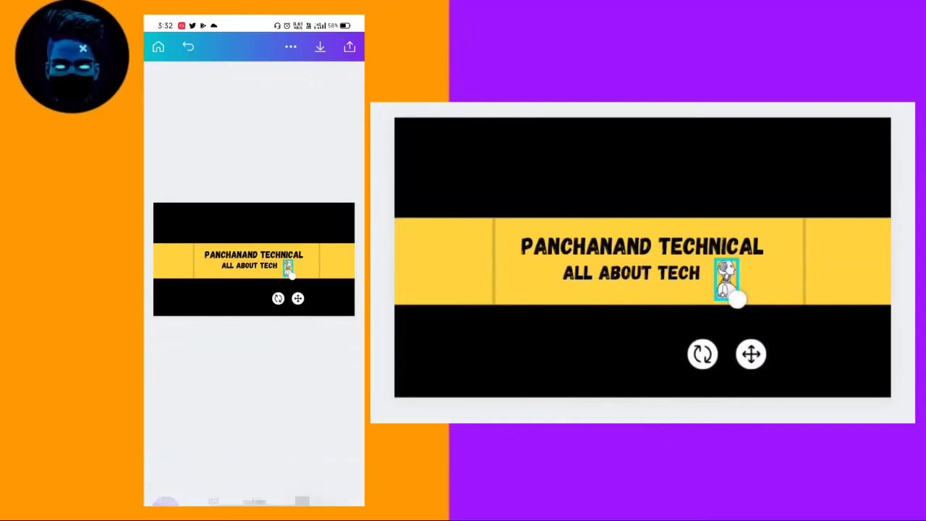
pyautogui.scroll(-2, 314, 389)
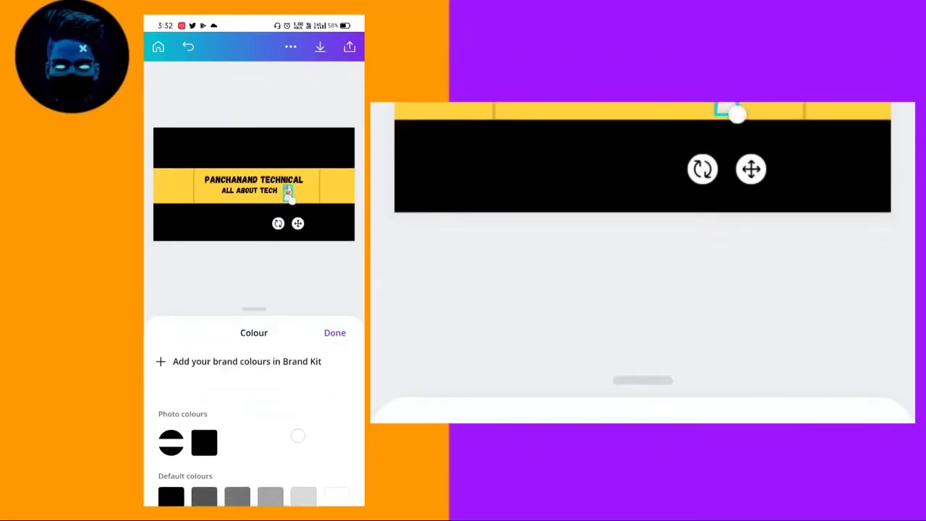
pyautogui.scroll(-2, 296, 434)
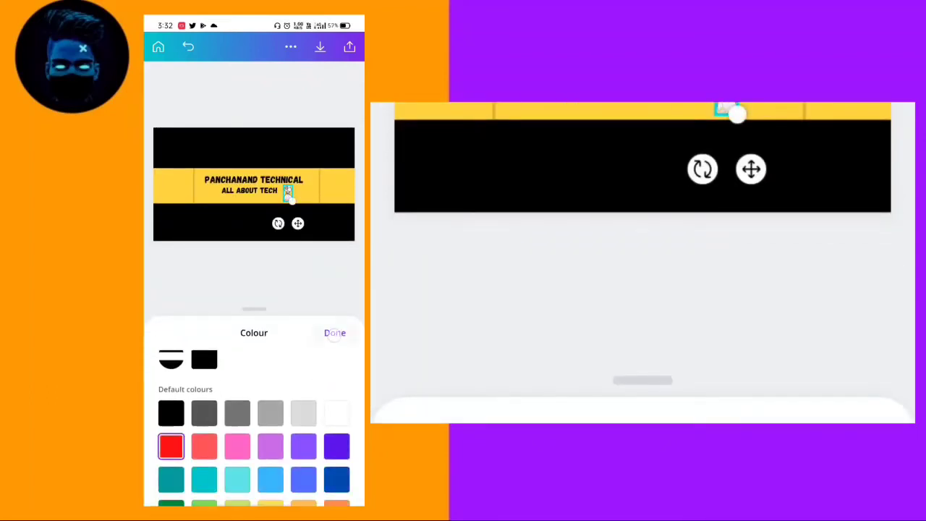
pyautogui.click(335, 332)
pyautogui.moveTo(318, 481); pyautogui.dragTo(213, 481)
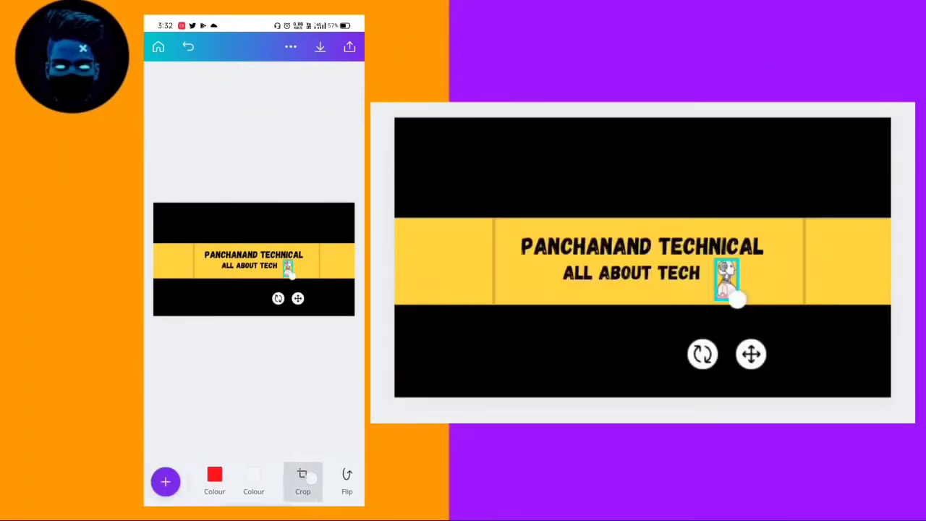
# Recolour the figure graphic's other colour to teal from Default colours
pyautogui.click(263, 480)
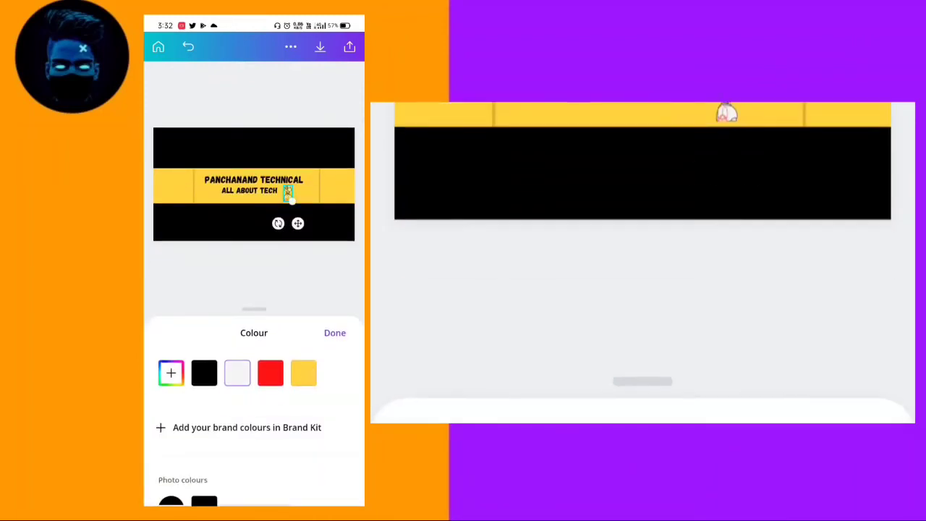
pyautogui.scroll(-3, 253, 405)
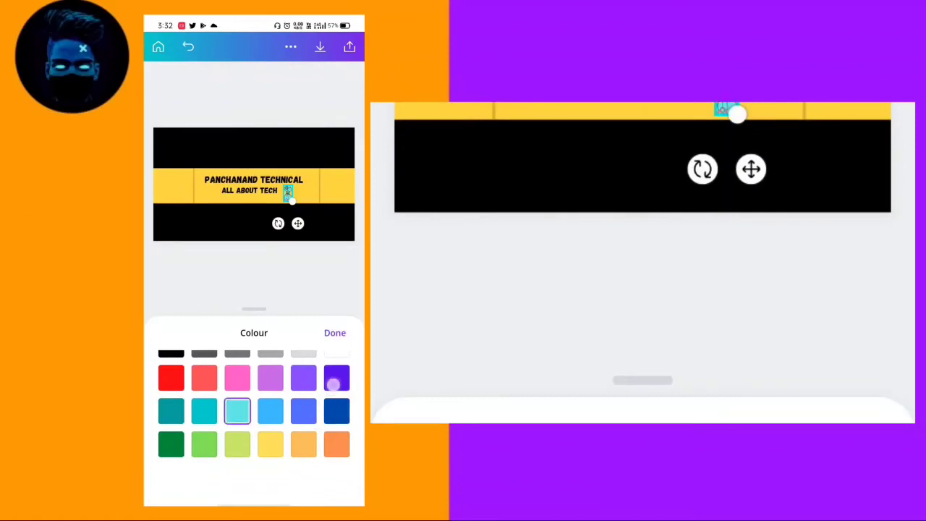
pyautogui.scroll(2, 253, 420)
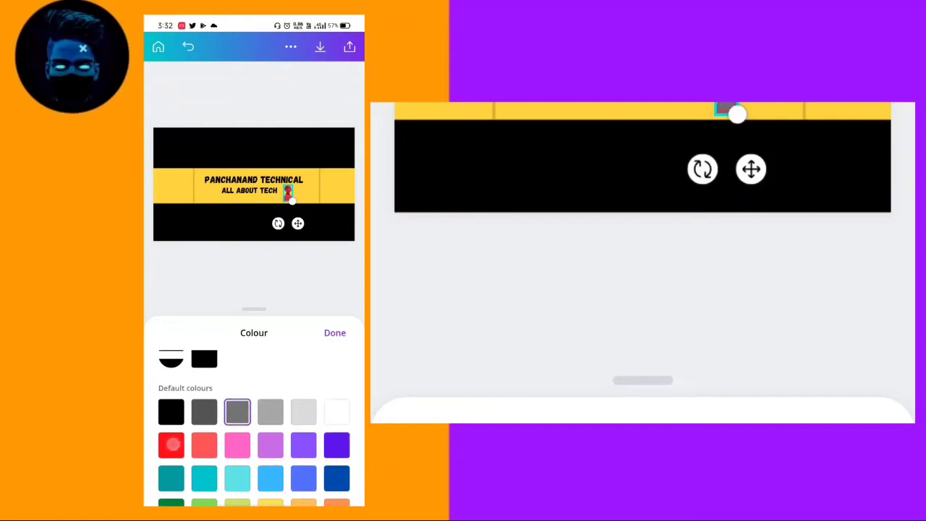
pyautogui.scroll(-1, 307, 408)
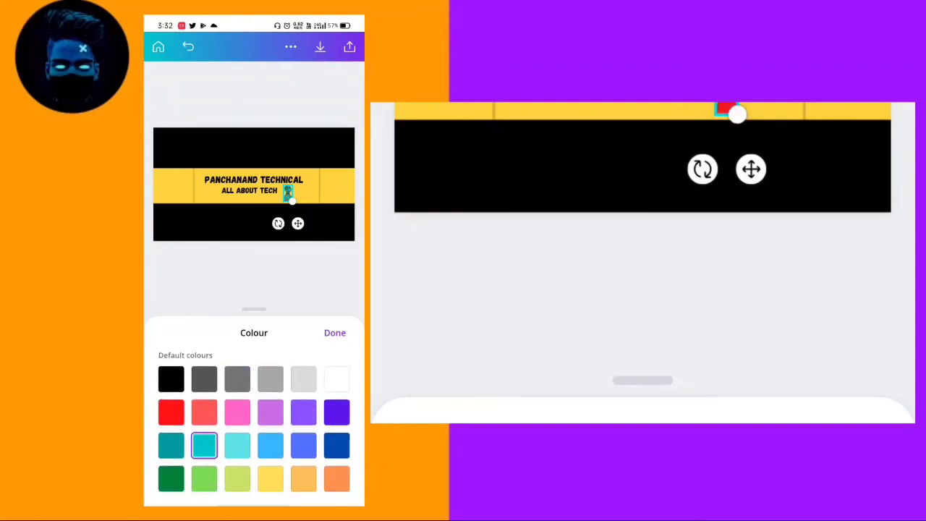
pyautogui.click(334, 332)
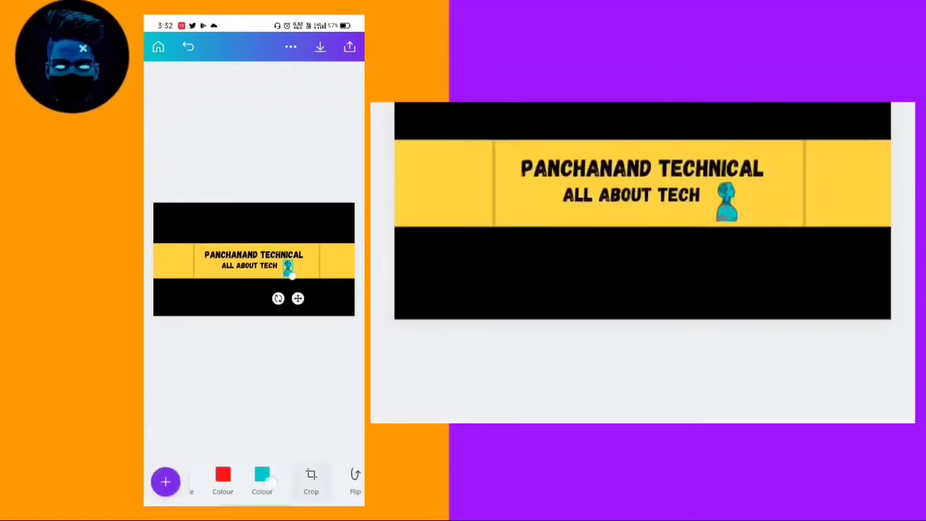
pyautogui.moveTo(201, 484); pyautogui.dragTo(144, 484)
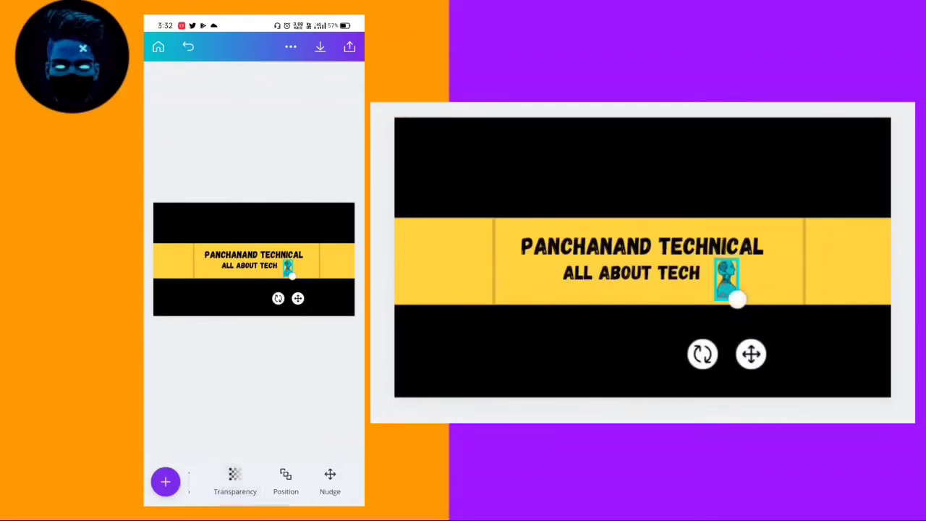
# Lower the teal figure graphic's transparency so it is partly see-through
pyautogui.click(236, 481)
pyautogui.moveTo(316, 483); pyautogui.dragTo(268, 483)
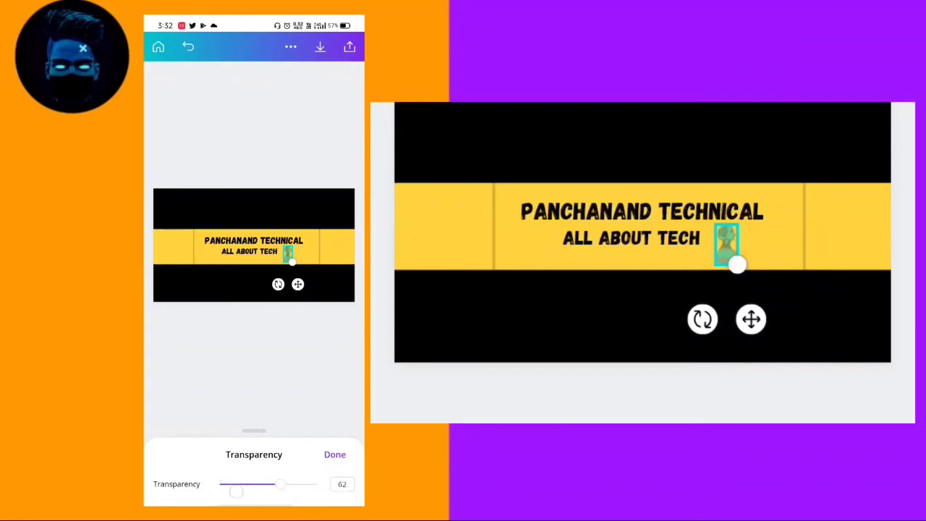
pyautogui.click(335, 454)
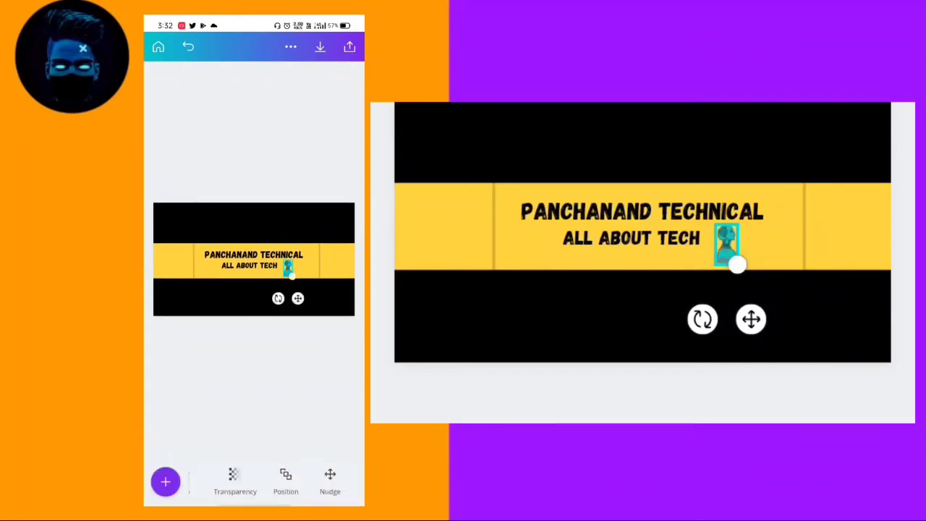
pyautogui.moveTo(318, 483)
pyautogui.mouseDown()
pyautogui.moveTo(220, 483)
pyautogui.moveTo(326, 483)
pyautogui.mouseUp()
pyautogui.click(165, 481)
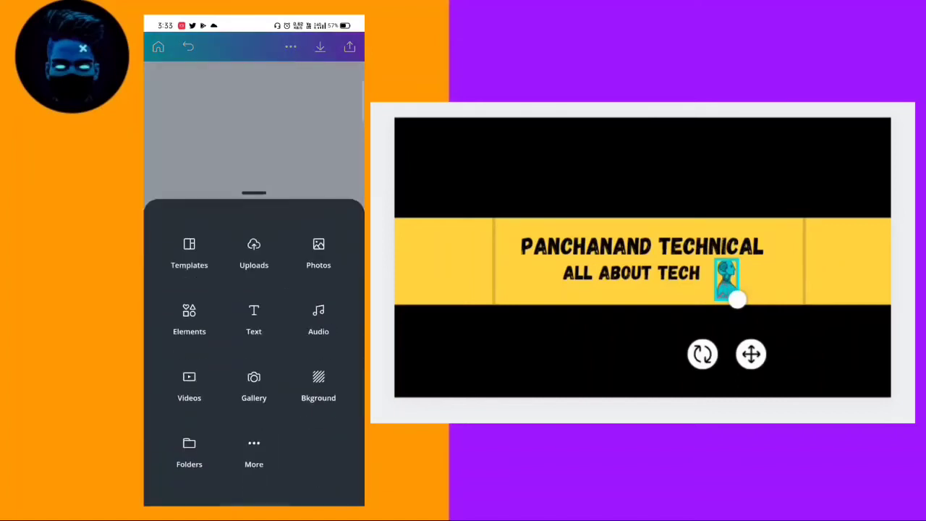
# Browse the technology-themed graphics in the Elements panel
pyautogui.click(318, 253)
pyautogui.moveTo(350, 391); pyautogui.dragTo(181, 391)
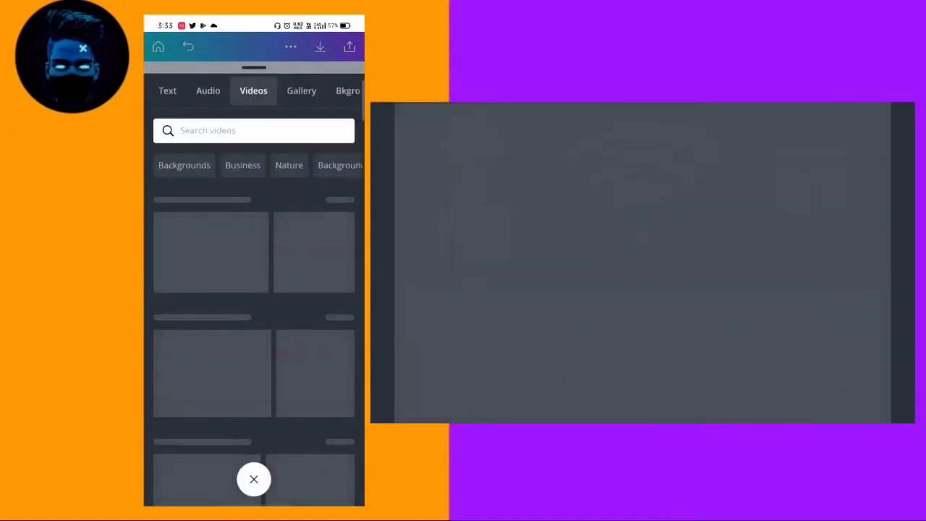
pyautogui.click(254, 478)
pyautogui.click(166, 481)
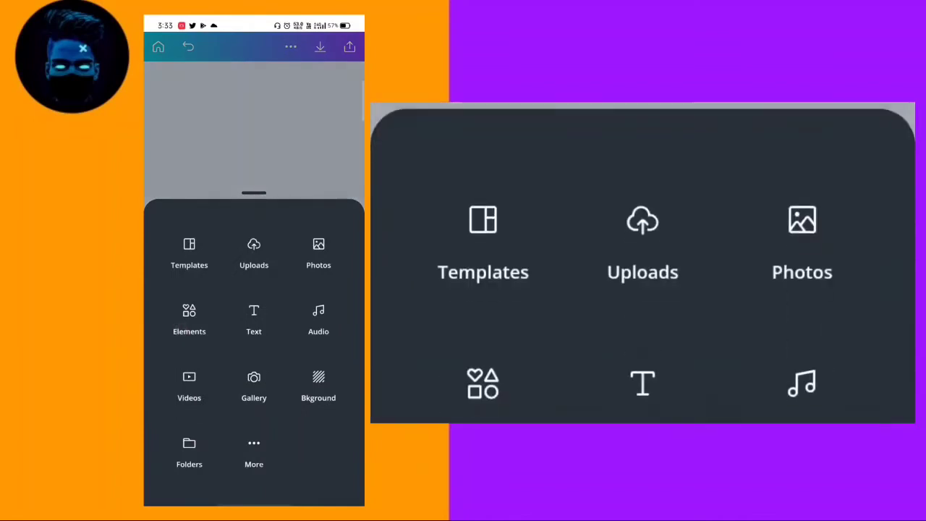
pyautogui.click(190, 310)
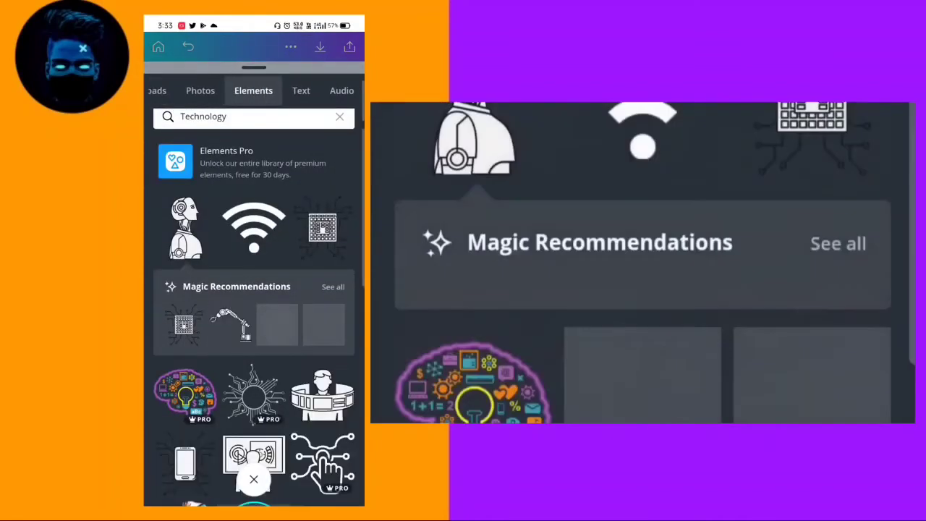
# Add the circuit-chip graphic, shrink it and place it left of the channel name
pyautogui.click(323, 233)
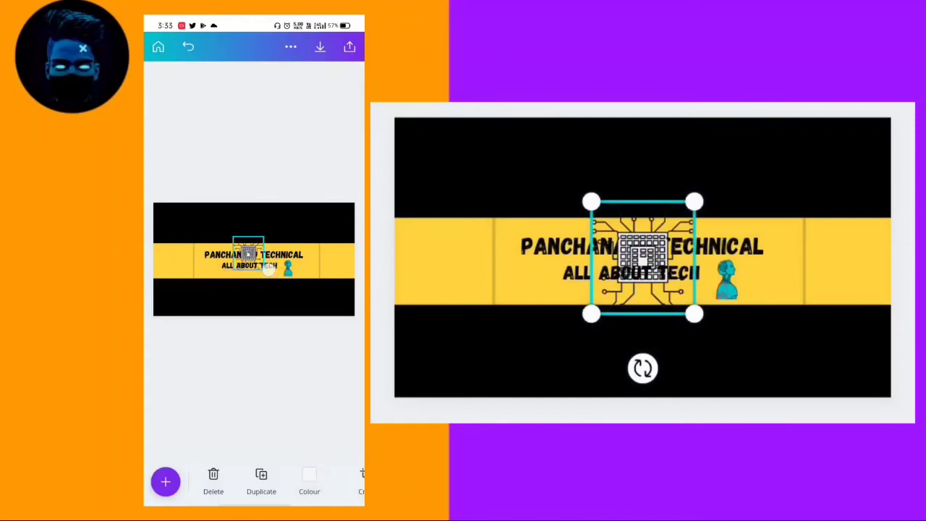
pyautogui.moveTo(265, 269)
pyautogui.mouseDown()
pyautogui.moveTo(249, 258)
pyautogui.moveTo(210, 268)
pyautogui.mouseUp()
pyautogui.moveTo(225, 304); pyautogui.dragTo(213, 275)
pyautogui.click(251, 398)
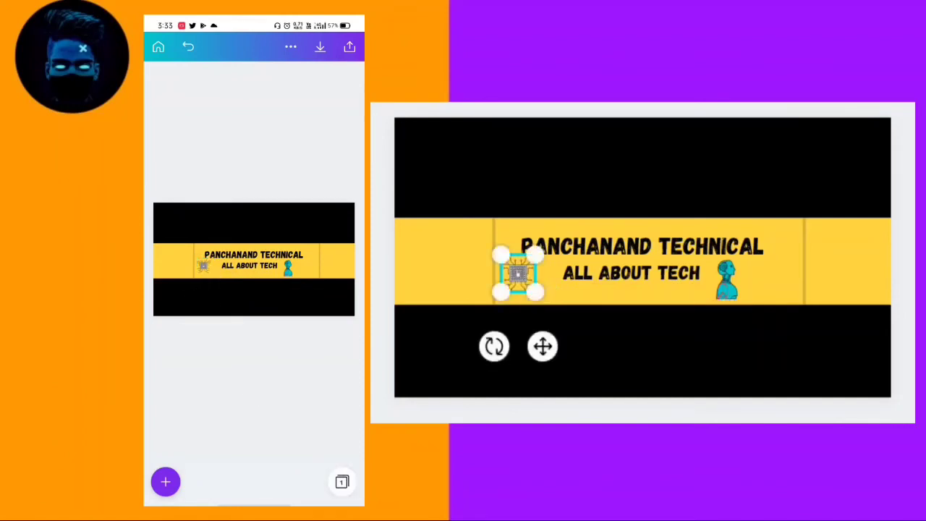
pyautogui.click(165, 481)
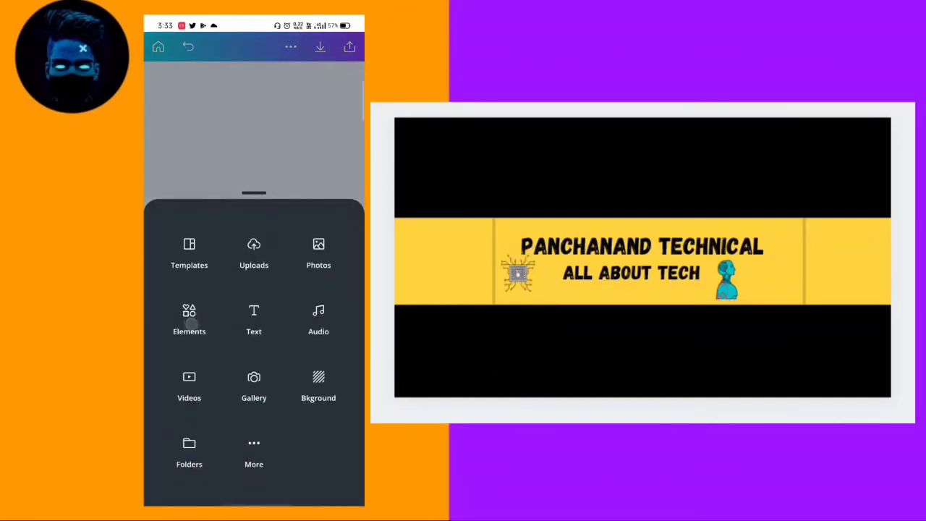
# Search Elements for 'YouTube' and place a small YouTube logo below the ALL ABOUT TECH tagline
pyautogui.click(189, 318)
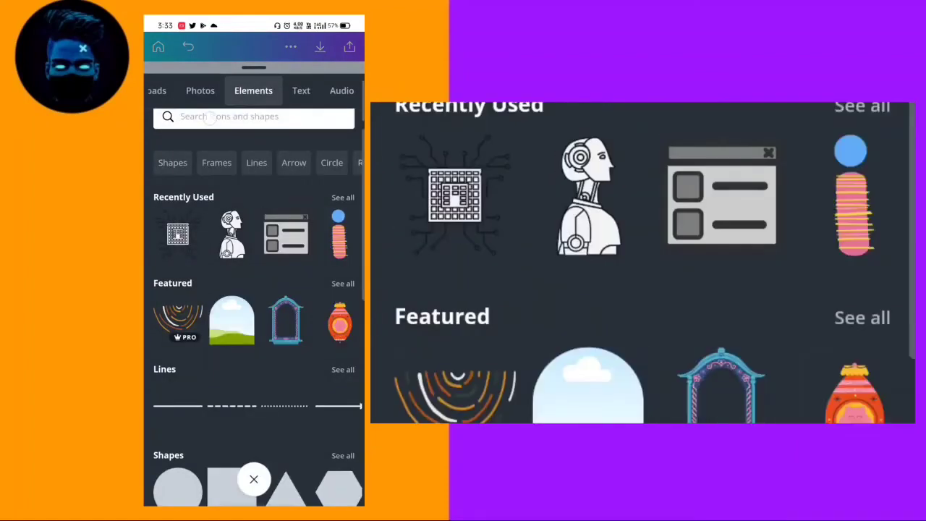
pyautogui.click(210, 117)
pyautogui.write('You')
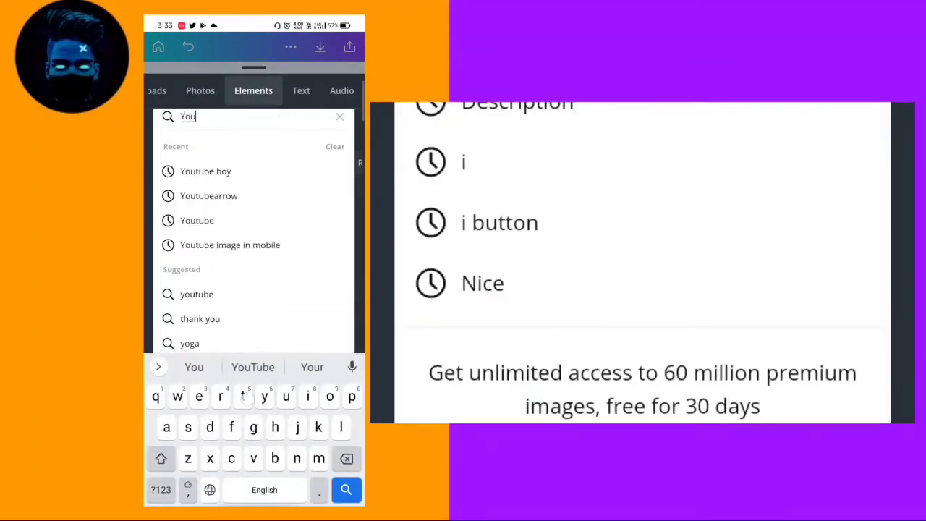
pyautogui.write('Tube')
pyautogui.press('Return')
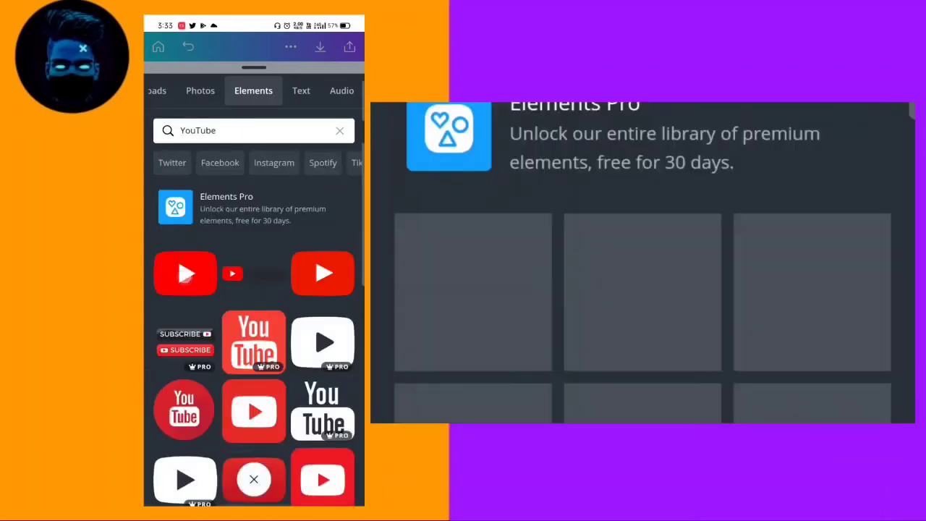
pyautogui.click(185, 274)
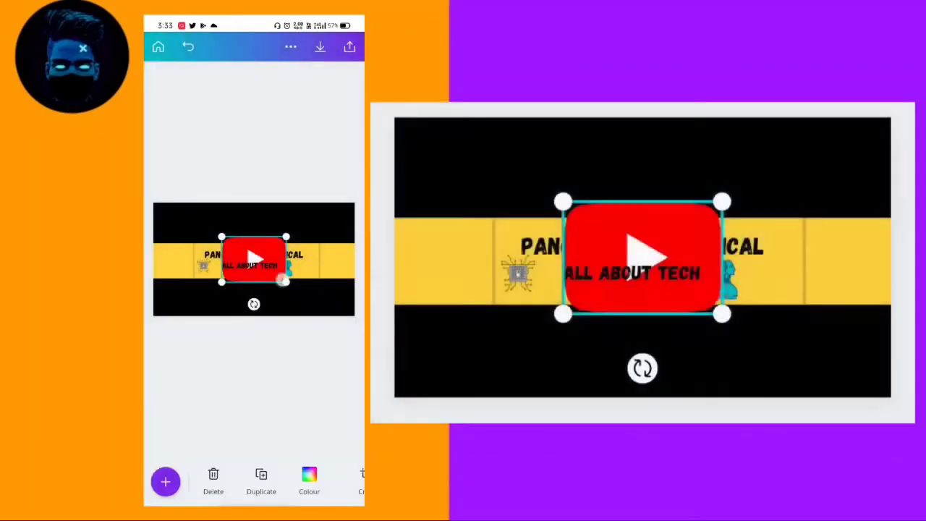
pyautogui.moveTo(286, 282)
pyautogui.mouseDown()
pyautogui.moveTo(236, 247)
pyautogui.moveTo(250, 297)
pyautogui.mouseUp()
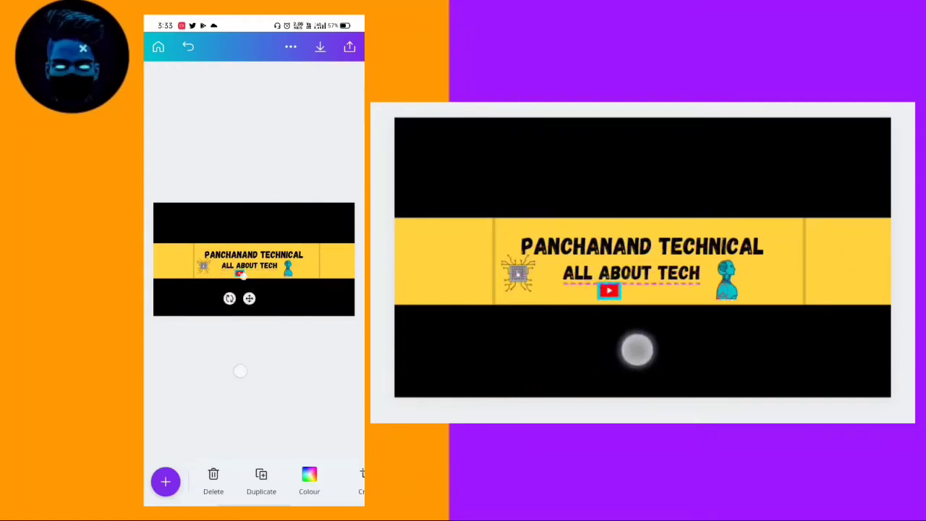
pyautogui.click(240, 371)
pyautogui.click(165, 481)
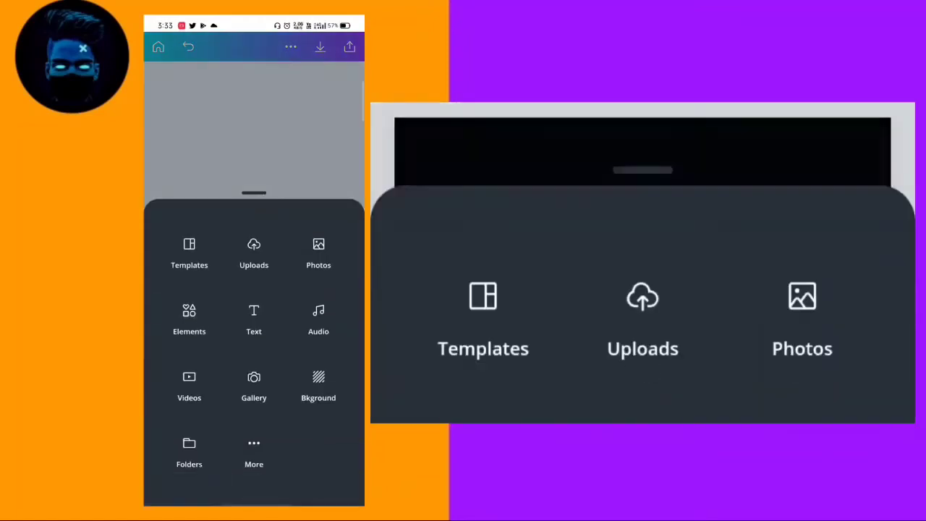
# Begin an elements search for 'F' for the Facebook icon, then select the ALL ABOUT TECH tagline
pyautogui.click(189, 317)
pyautogui.click(226, 132)
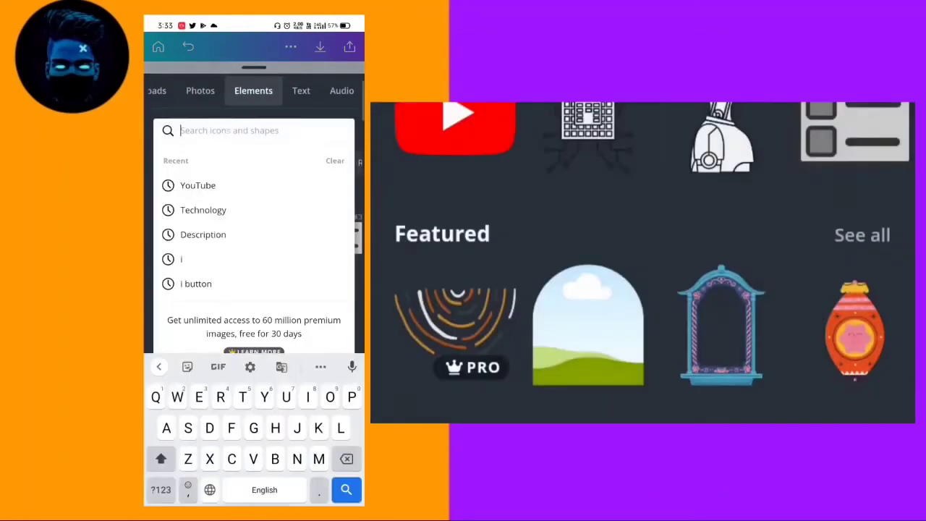
pyautogui.write('F')
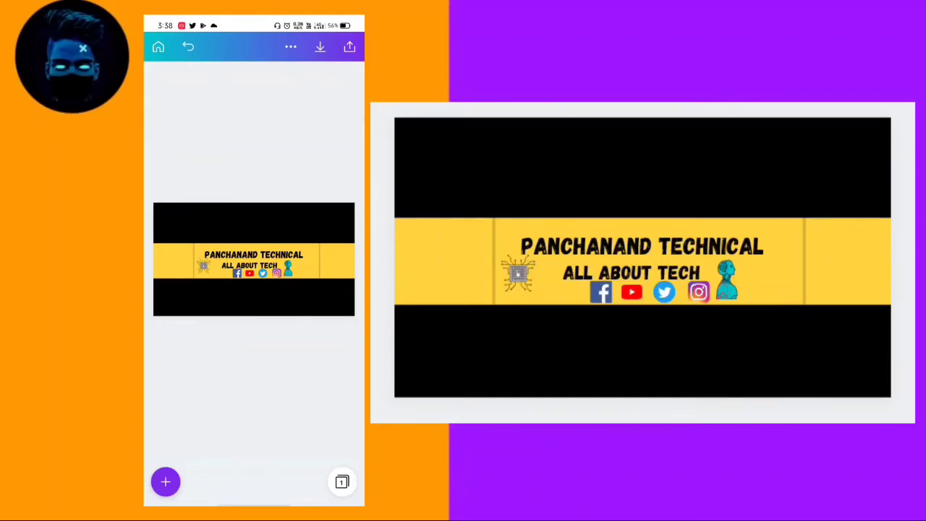
pyautogui.click(249, 264)
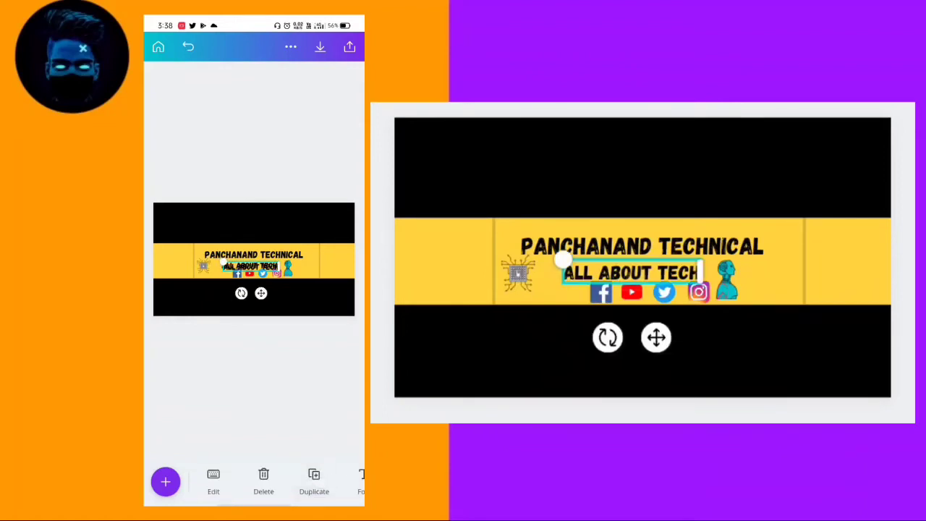
# Move a copy of the ALL ABOUT TECH text to the lower left over the chip graphic and start editing it
pyautogui.moveTo(221, 260)
pyautogui.mouseDown()
pyautogui.moveTo(225, 283)
pyautogui.moveTo(207, 270)
pyautogui.mouseUp()
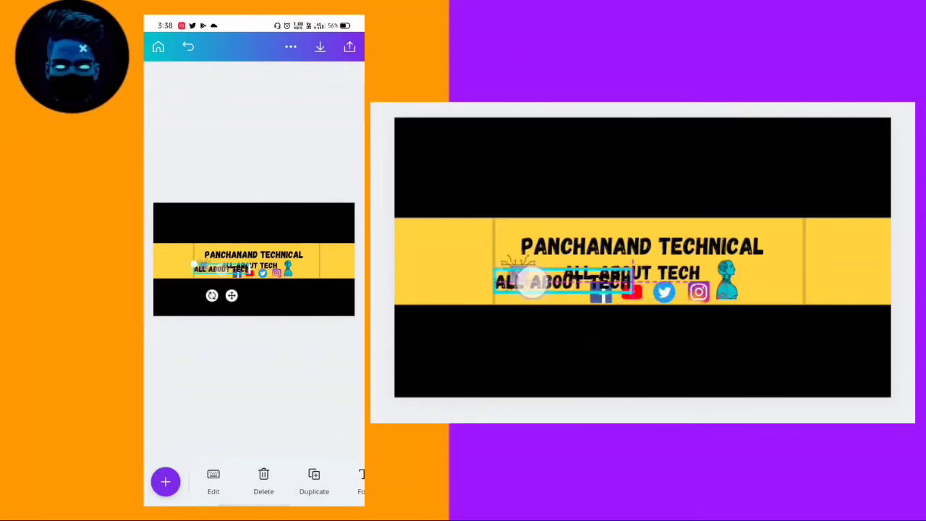
pyautogui.click(217, 269)
pyautogui.click(253, 377)
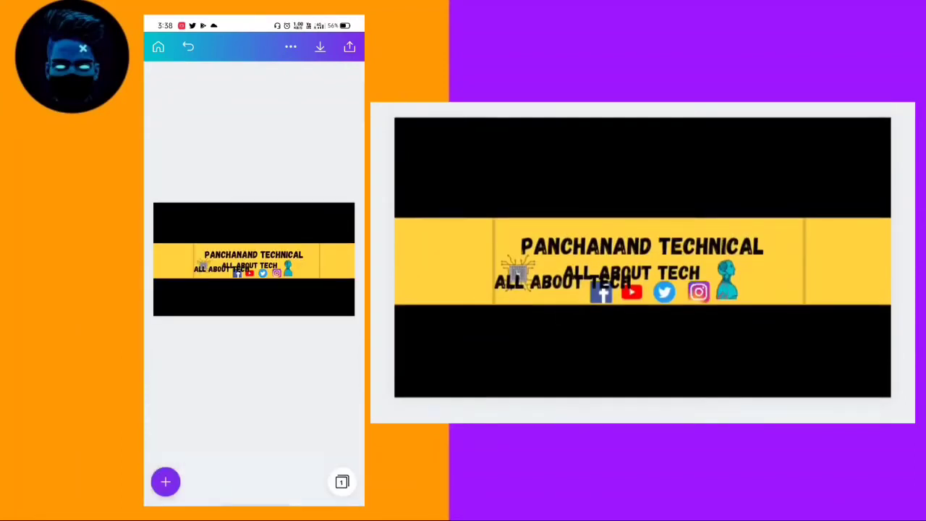
pyautogui.click(217, 268)
pyautogui.click(215, 269)
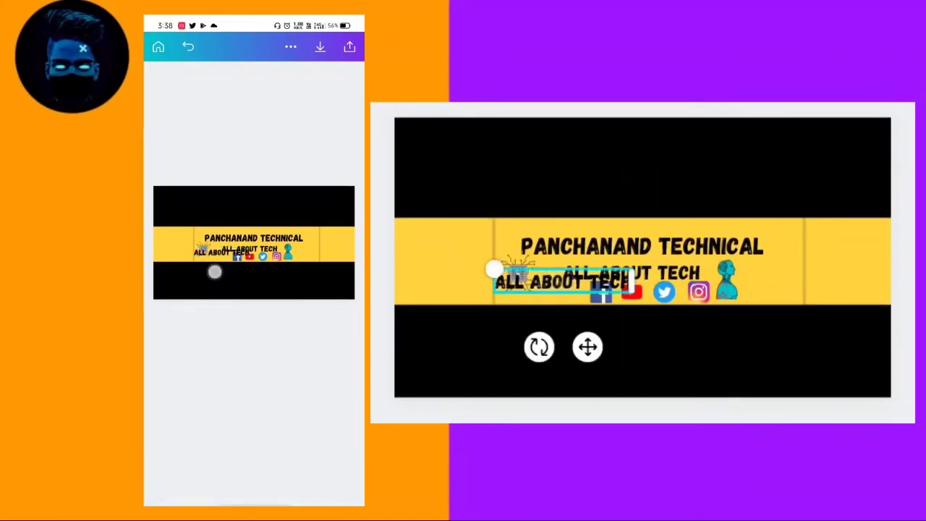
pyautogui.click(214, 293)
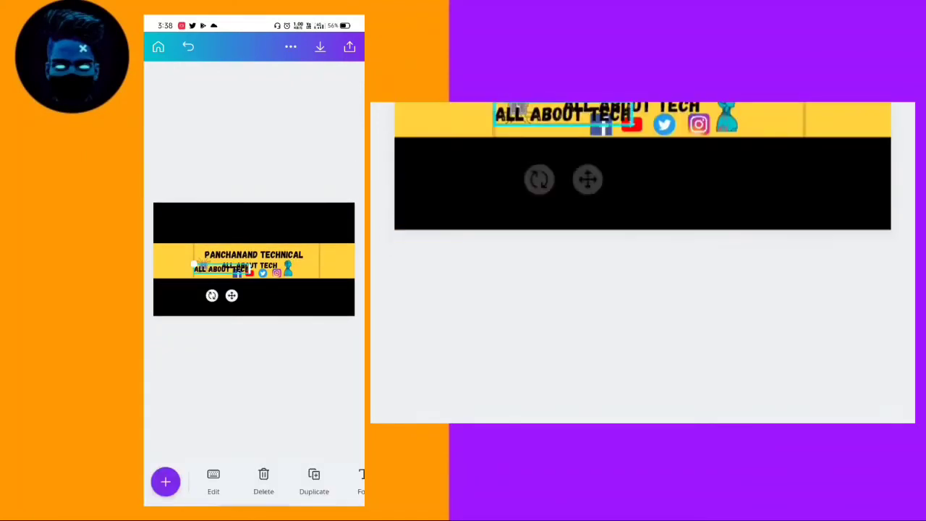
pyautogui.click(217, 268)
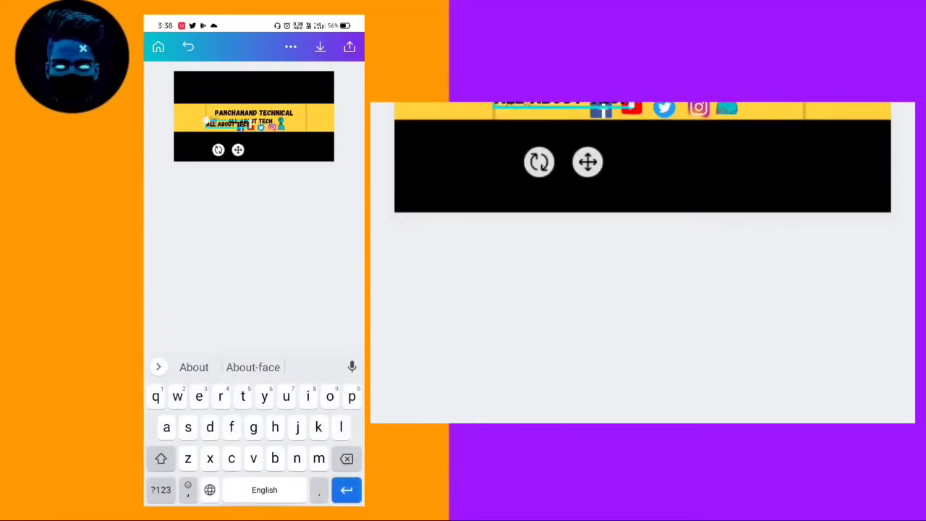
pyautogui.click(254, 275)
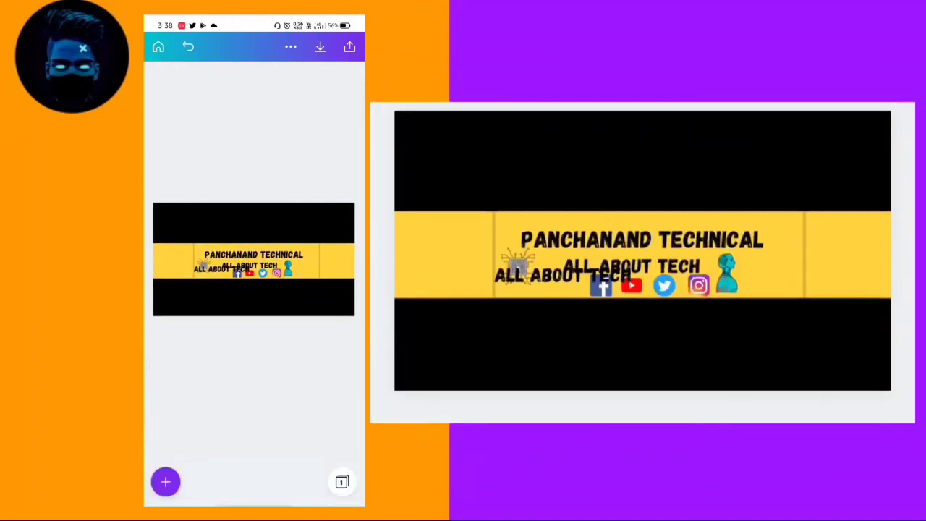
pyautogui.click(217, 269)
pyautogui.click(217, 268)
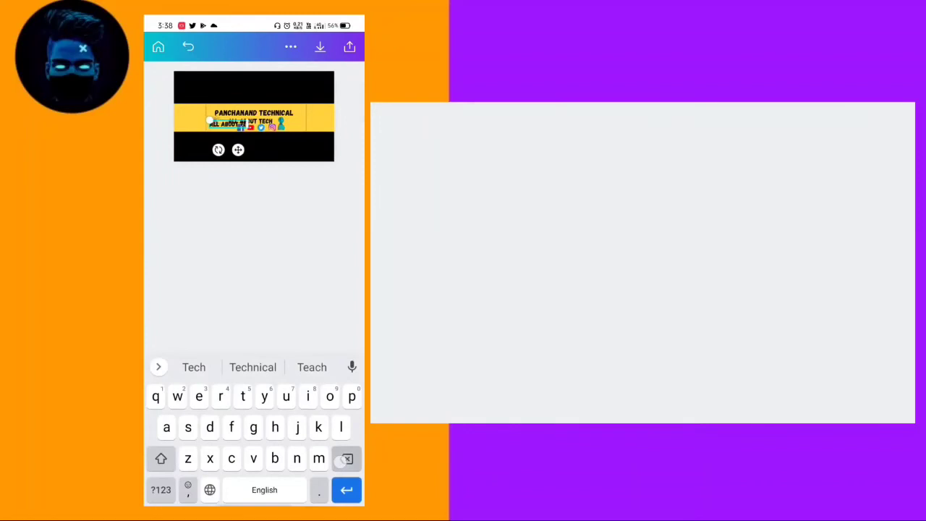
# Change the copied text to read 'FOLLOW ON'
pyautogui.press('BackSpace')
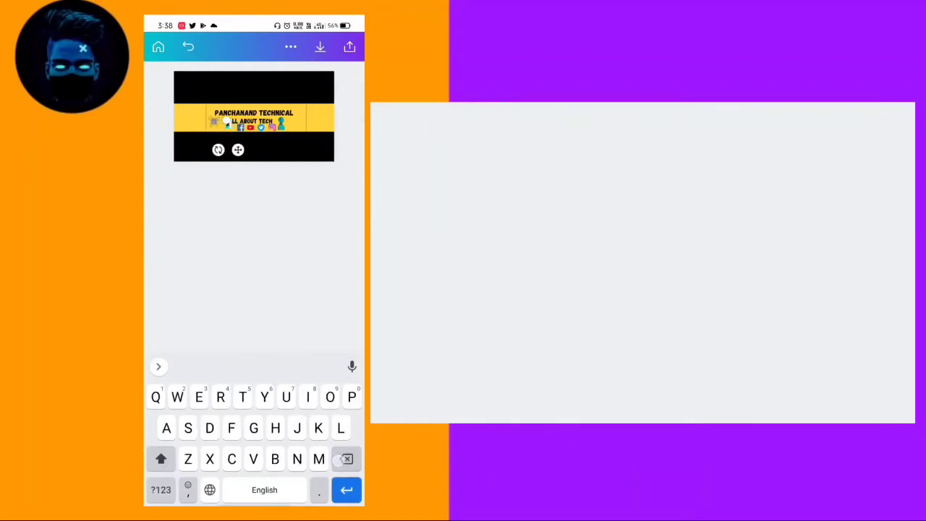
pyautogui.write('F')
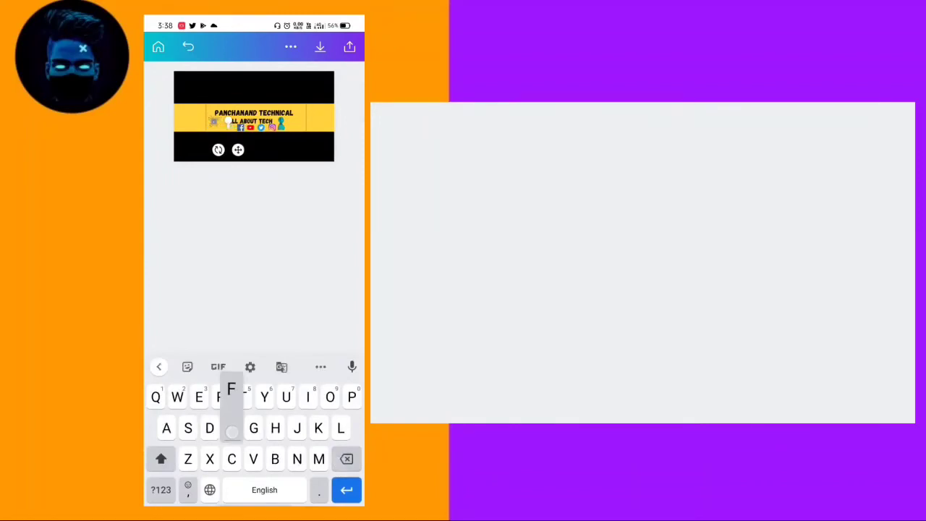
pyautogui.press('BackSpace')
pyautogui.write('F')
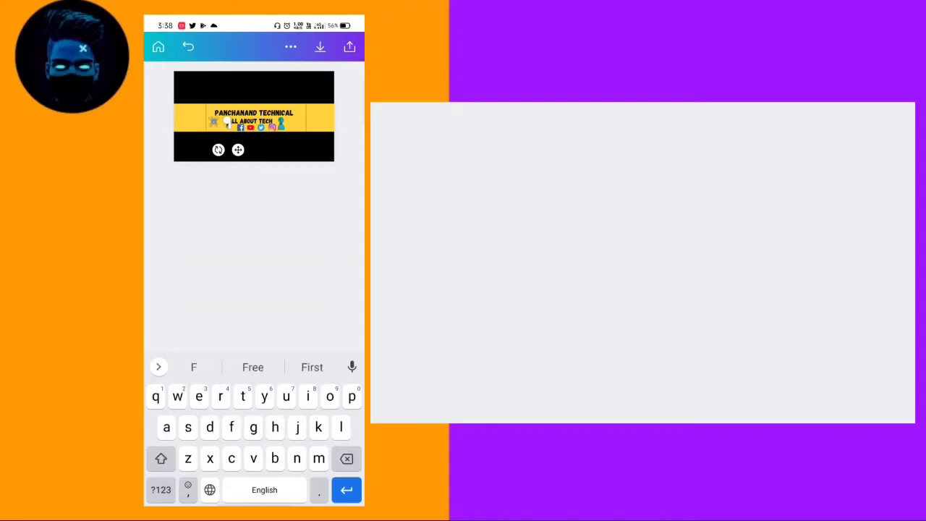
pyautogui.write('oll')
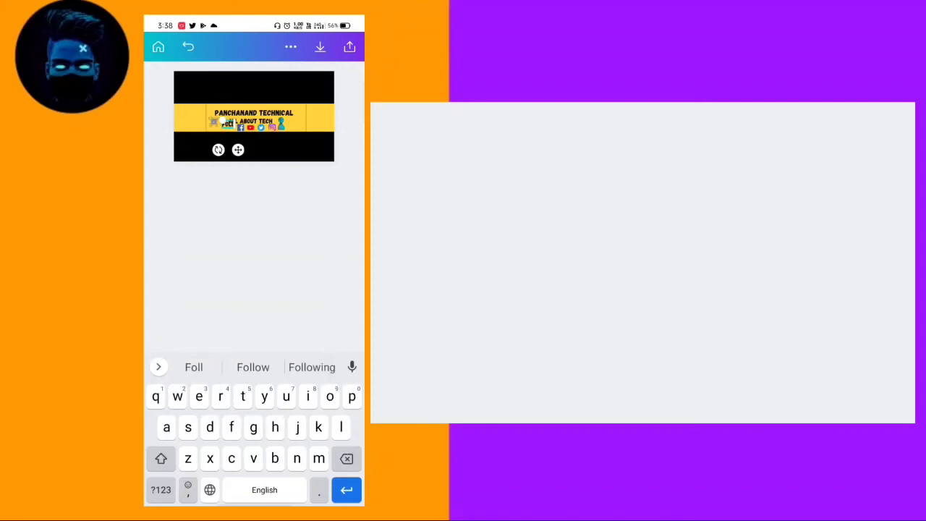
pyautogui.click(254, 367)
pyautogui.write('n')
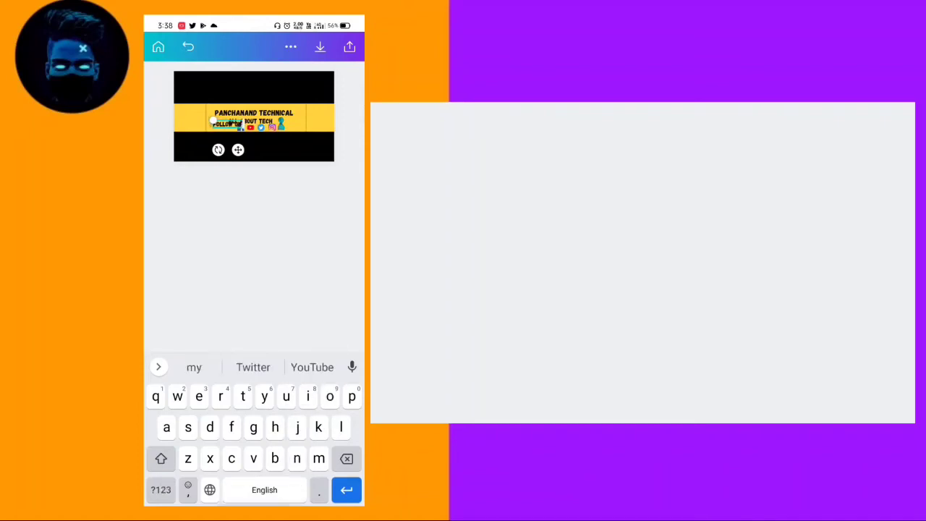
pyautogui.click(161, 490)
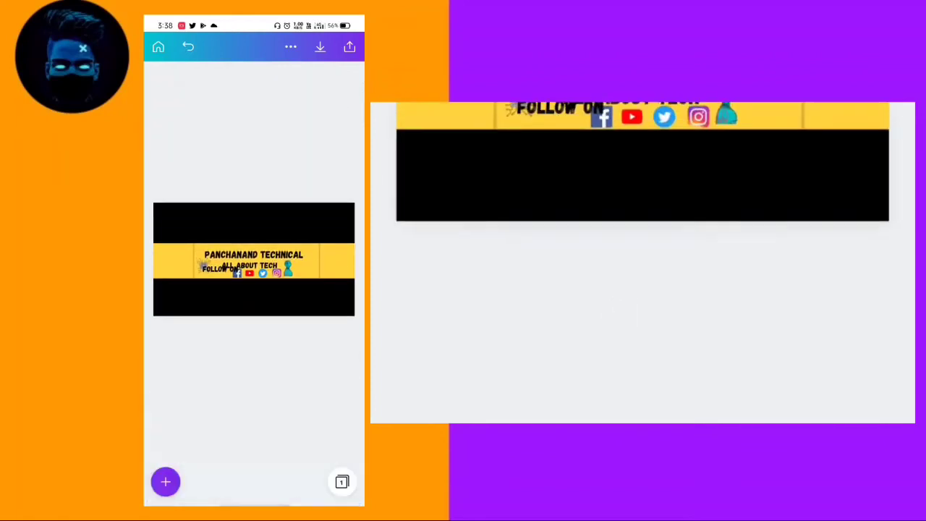
# Move the FOLLOW ON label below ALL ABOUT TECH, just left of the social icons
pyautogui.click(205, 266)
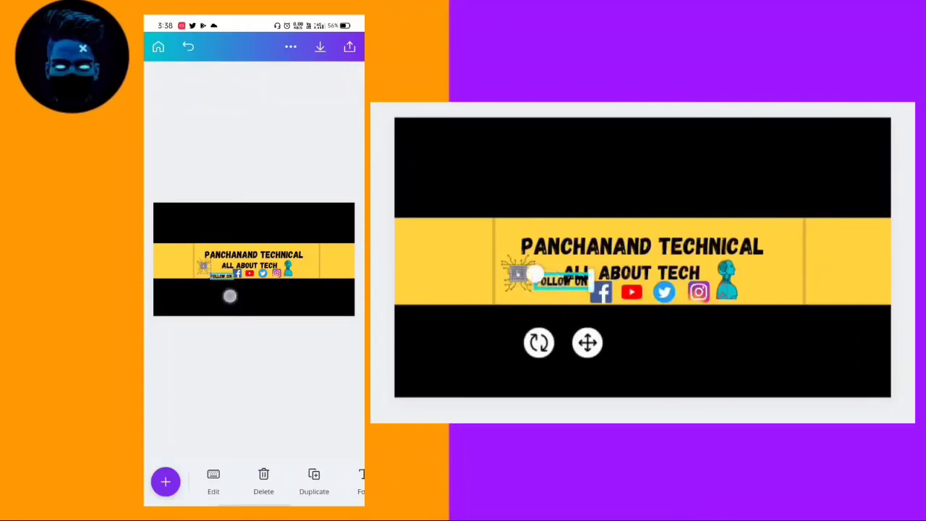
pyautogui.moveTo(230, 287); pyautogui.dragTo(229, 289)
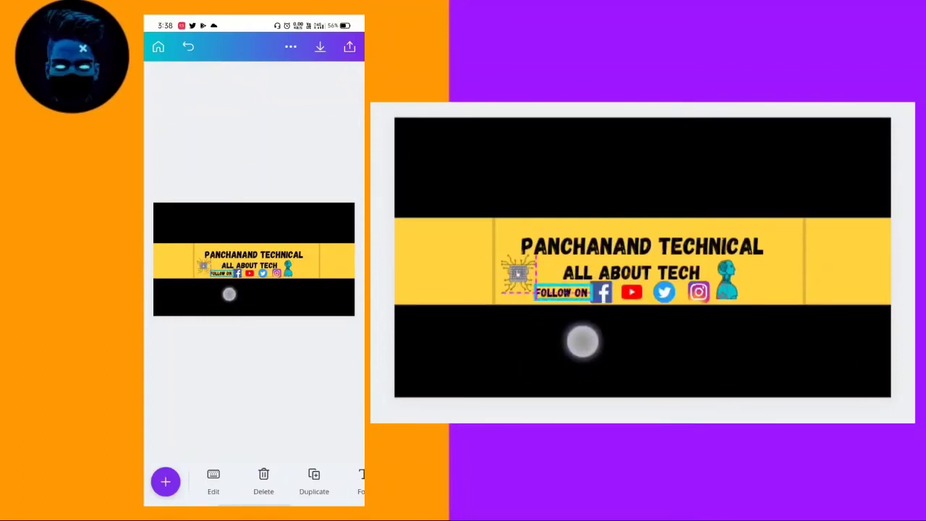
pyautogui.click(229, 292)
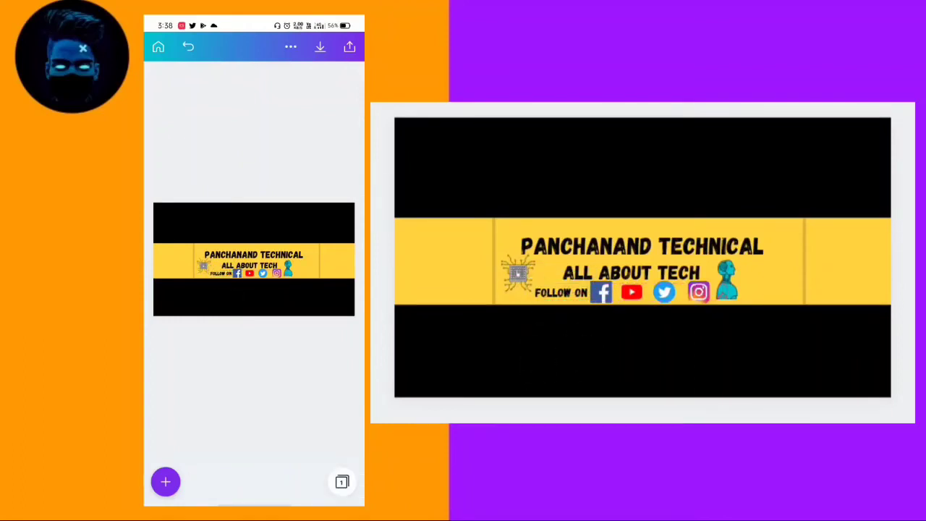
pyautogui.click(166, 481)
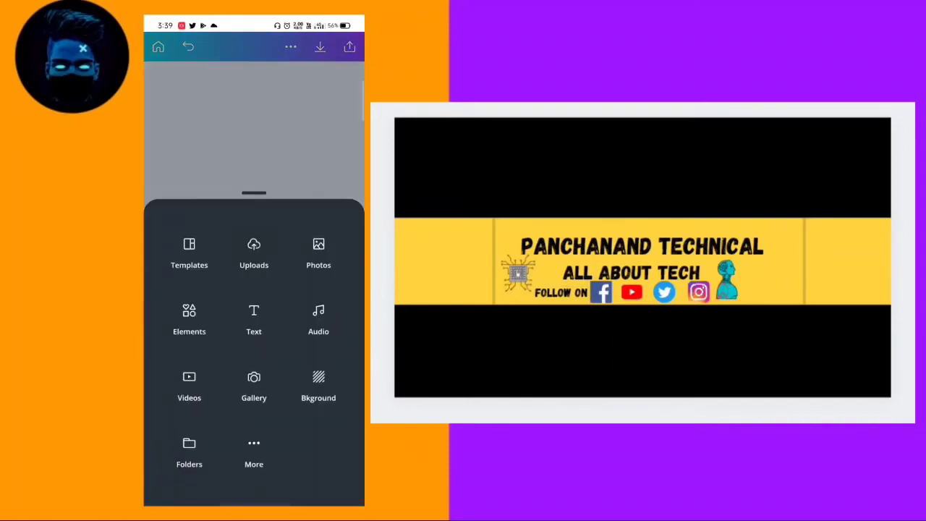
# Search the elements library for 'Shapes' and add a square to the design
pyautogui.click(189, 318)
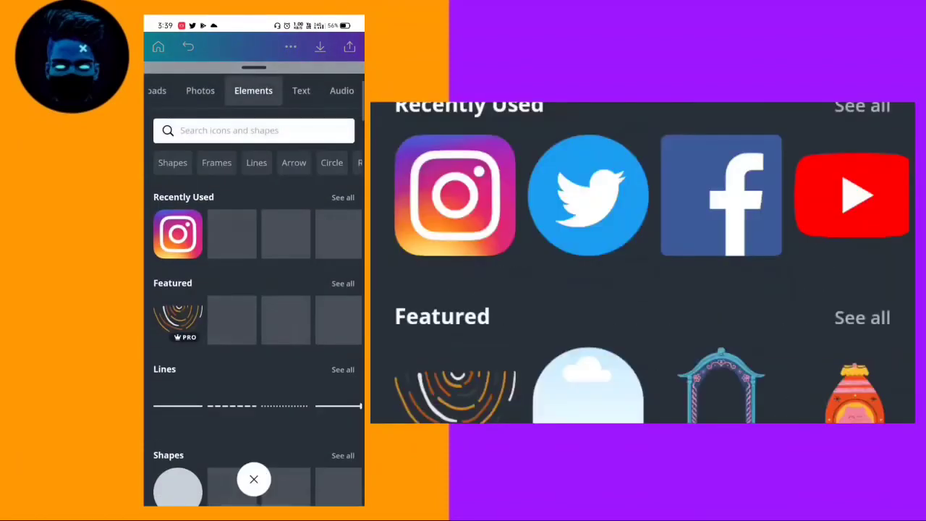
pyautogui.click(229, 131)
pyautogui.write('Sha')
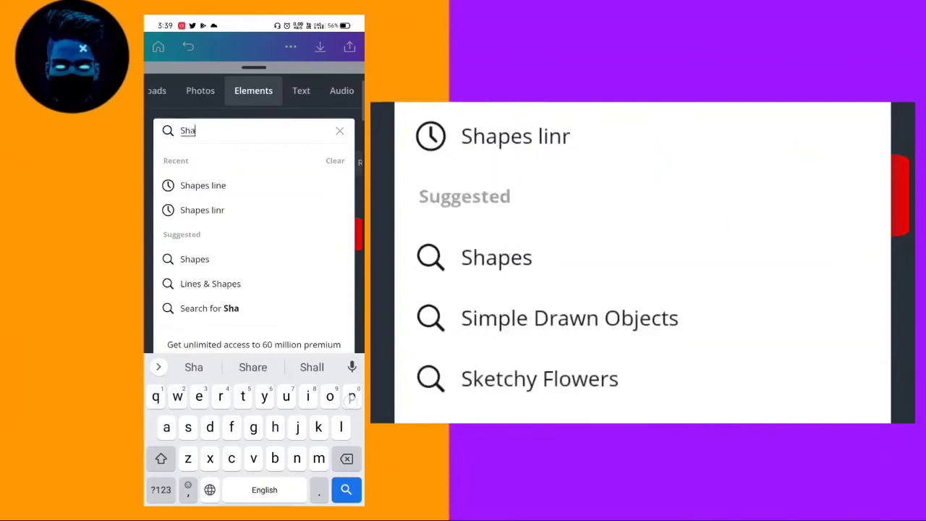
pyautogui.write('pes')
pyautogui.press('Return')
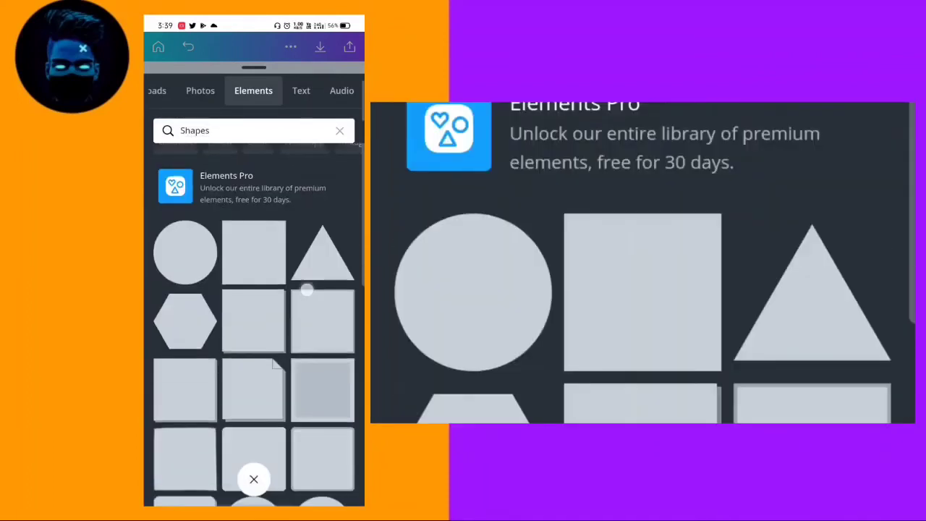
pyautogui.scroll(-2, 306, 289)
pyautogui.click(254, 229)
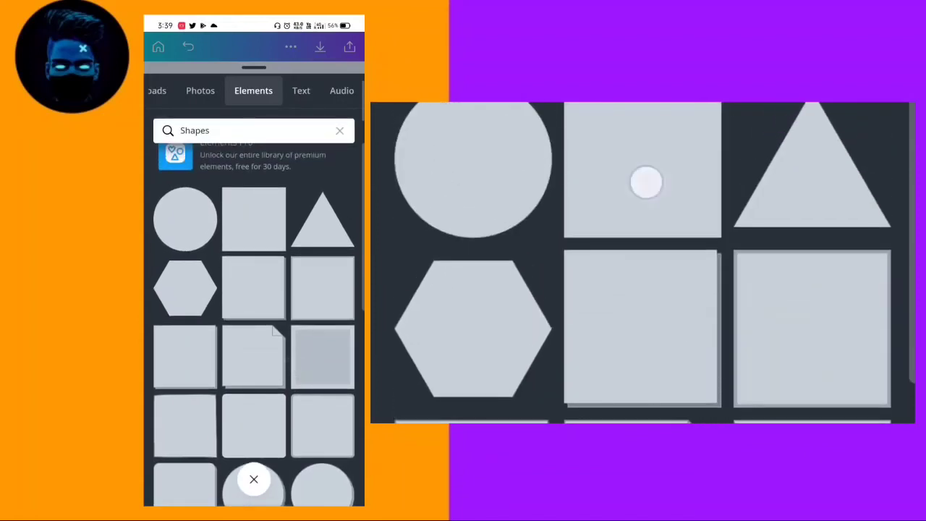
# Resize the square into a slim rectangle over the PANCHANAND TECHNICAL name
pyautogui.moveTo(285, 259); pyautogui.dragTo(343, 259)
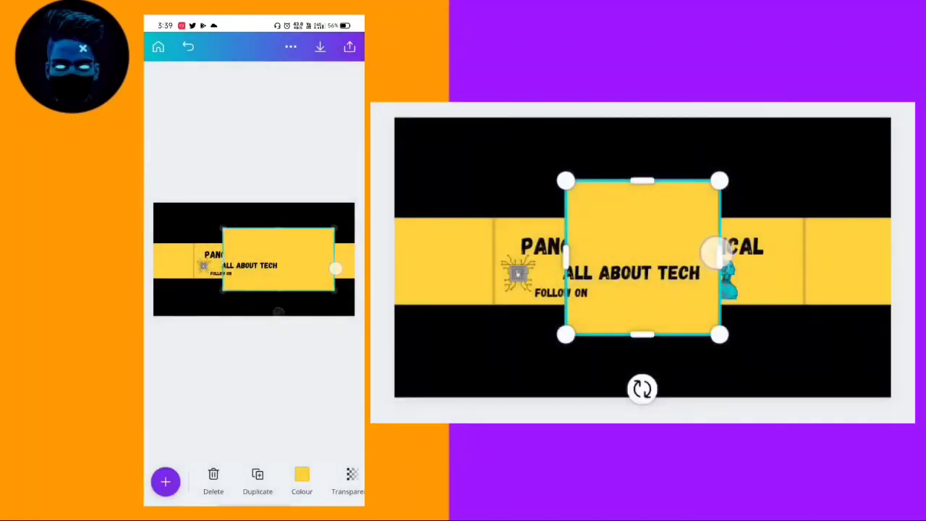
pyautogui.moveTo(182, 266); pyautogui.dragTo(178, 266)
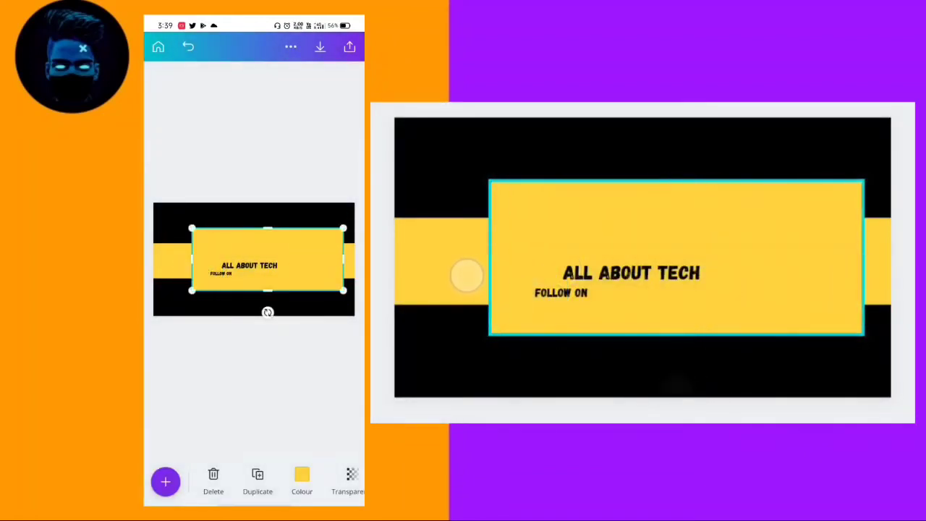
pyautogui.moveTo(319, 481); pyautogui.dragTo(232, 481)
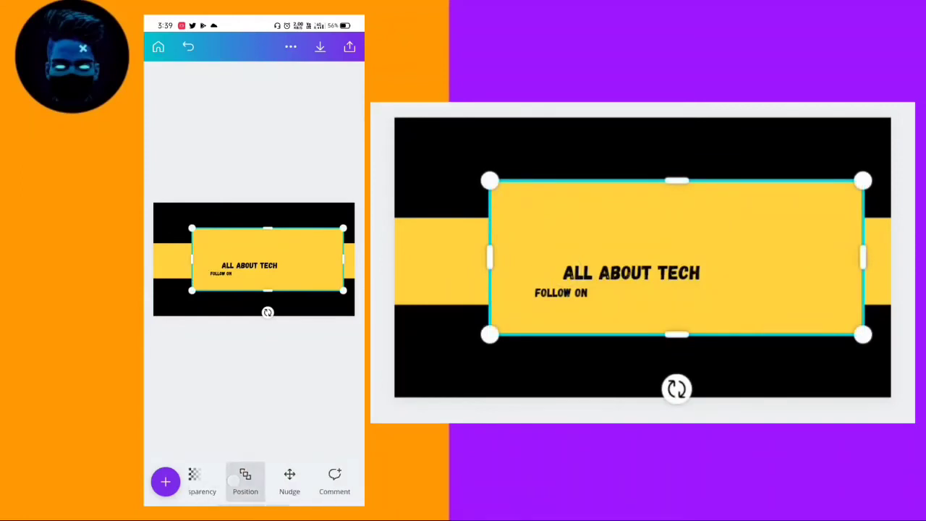
pyautogui.moveTo(267, 228)
pyautogui.mouseDown()
pyautogui.moveTo(282, 266)
pyautogui.moveTo(266, 265)
pyautogui.mouseUp()
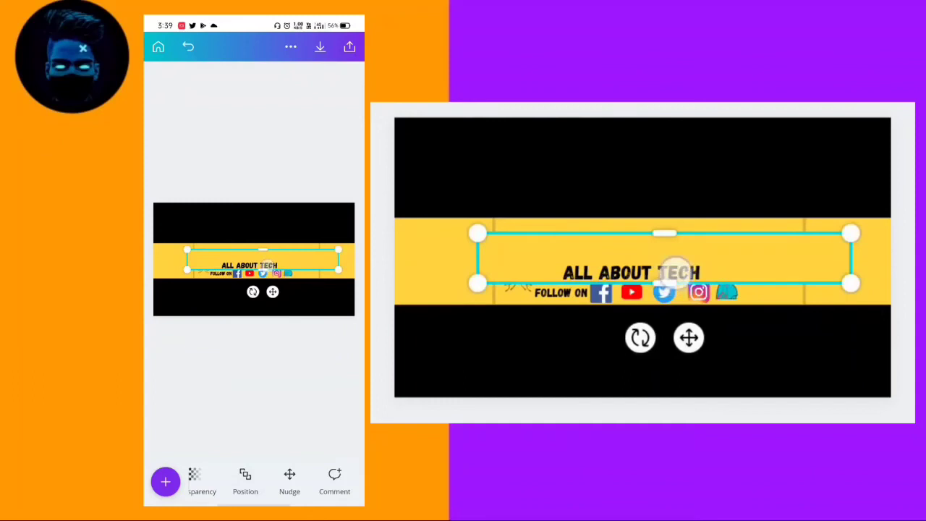
pyautogui.moveTo(338, 269); pyautogui.dragTo(290, 269)
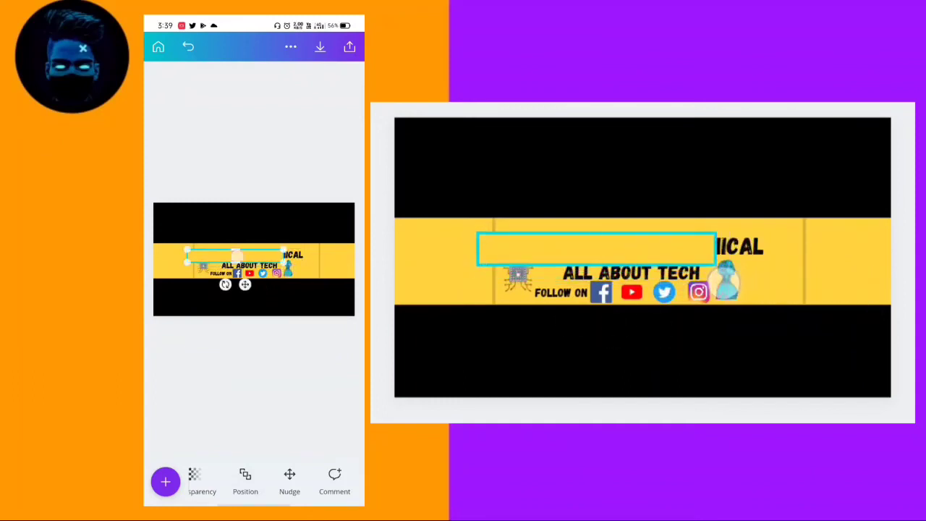
pyautogui.moveTo(239, 255); pyautogui.dragTo(315, 264)
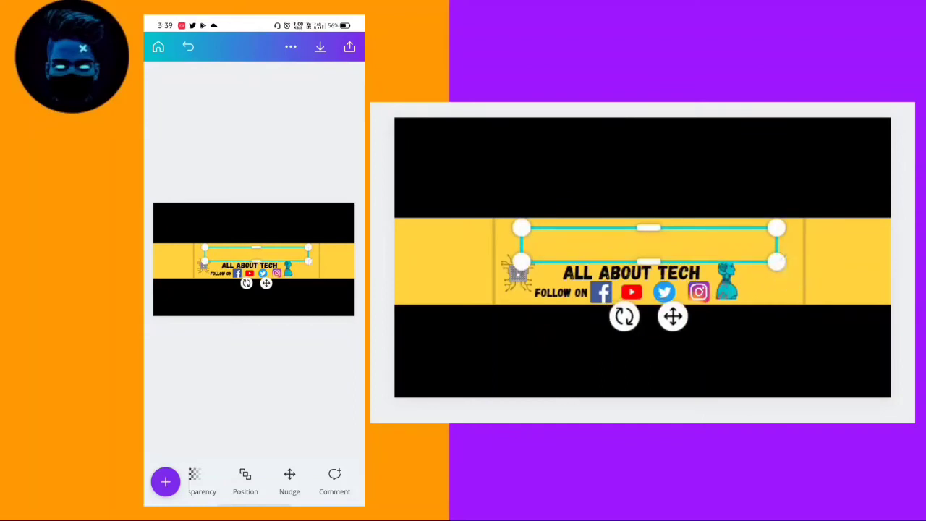
# Colour the rectangle light grey
pyautogui.moveTo(289, 477)
pyautogui.mouseDown()
pyautogui.moveTo(217, 477)
pyautogui.moveTo(362, 485)
pyautogui.mouseUp()
pyautogui.click(279, 479)
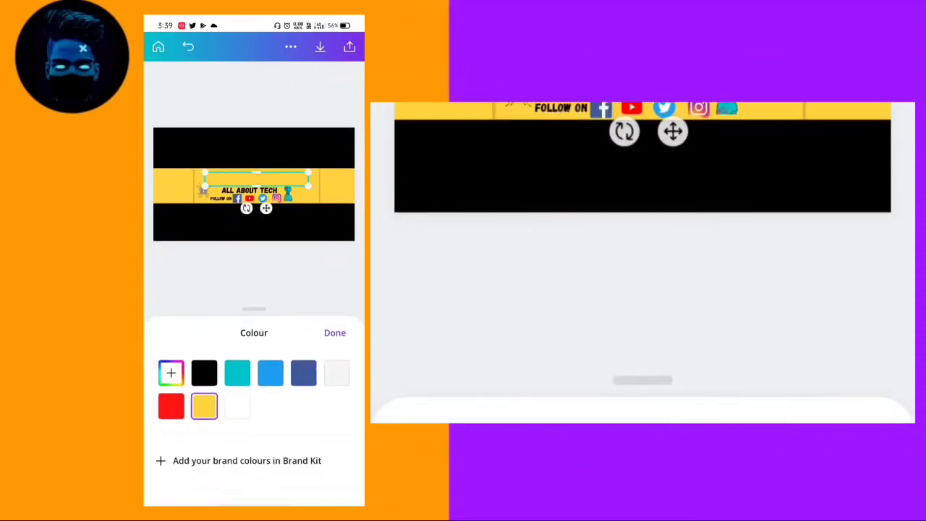
pyautogui.click(337, 372)
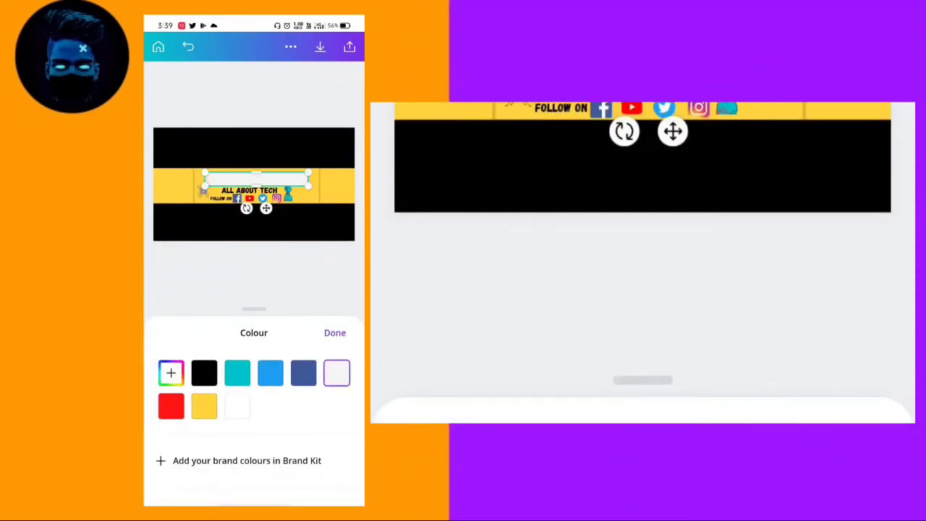
pyautogui.click(335, 333)
# Send the rectangle backwards so it sits behind the channel name text
pyautogui.moveTo(331, 485); pyautogui.dragTo(217, 485)
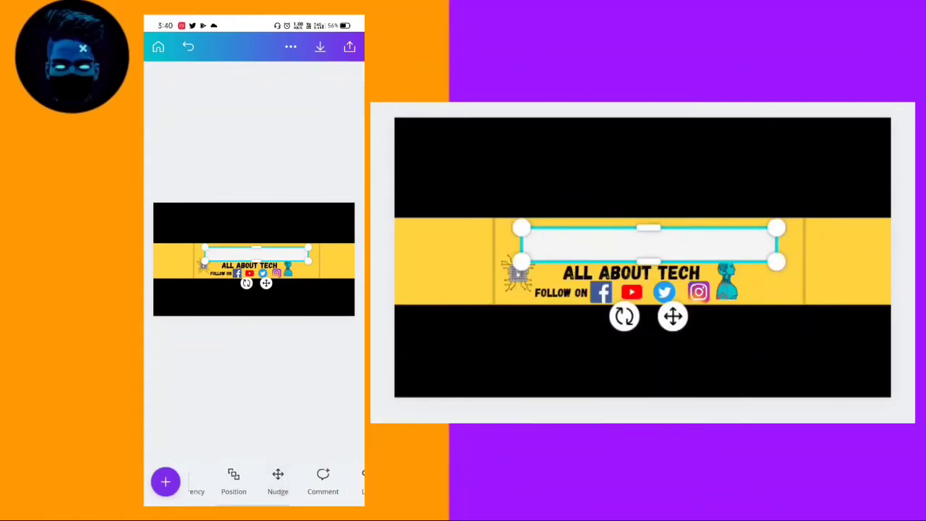
pyautogui.click(234, 477)
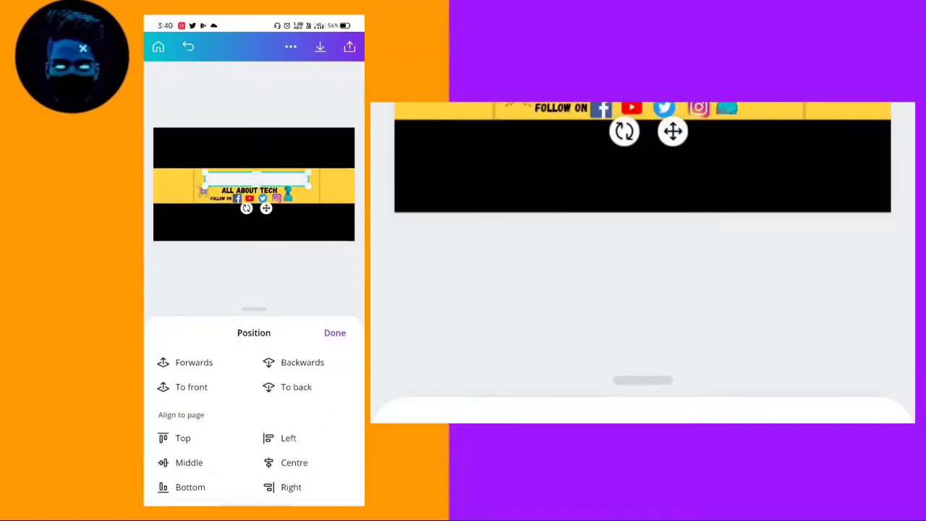
pyautogui.click(303, 363)
pyautogui.click(335, 332)
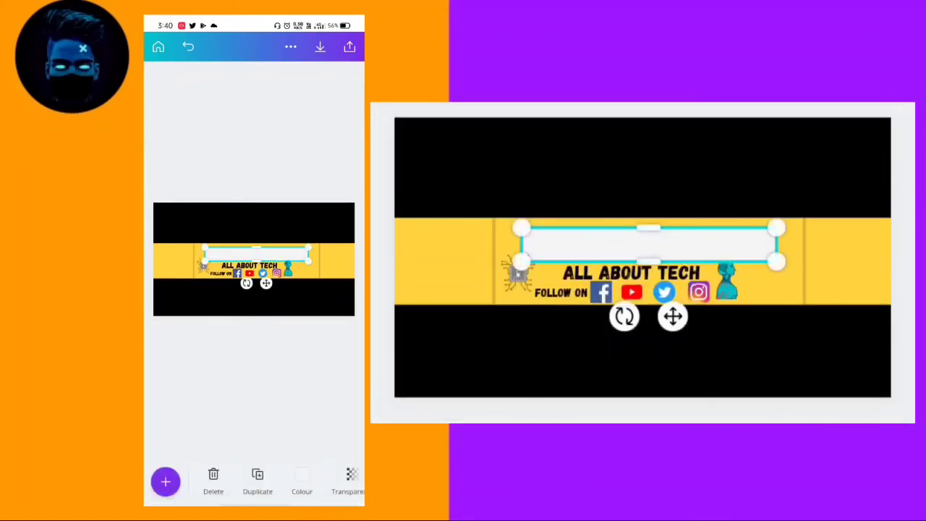
pyautogui.moveTo(232, 481); pyautogui.dragTo(155, 481)
pyautogui.click(262, 479)
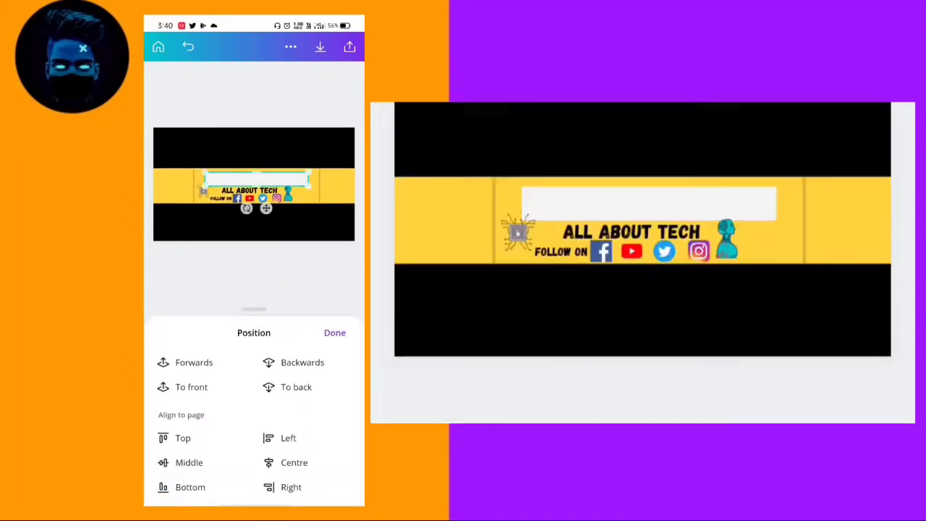
pyautogui.click(295, 359)
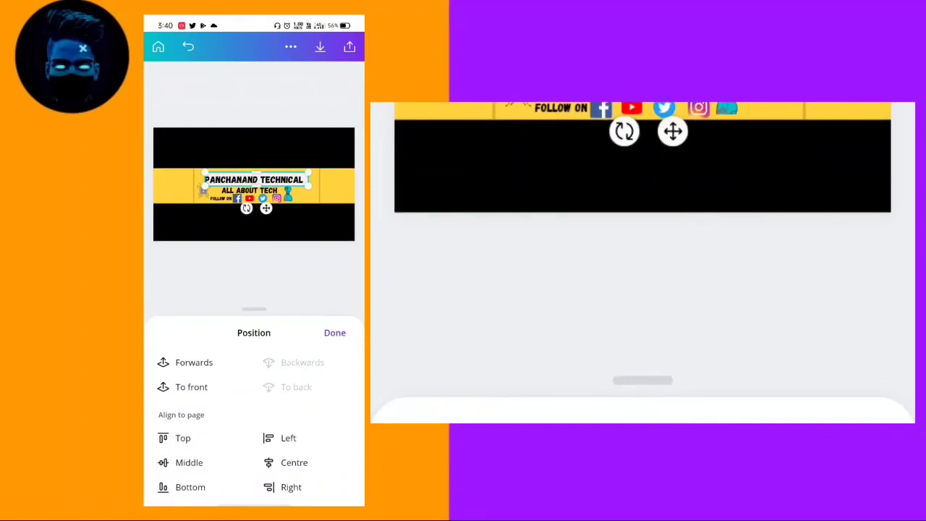
pyautogui.click(335, 333)
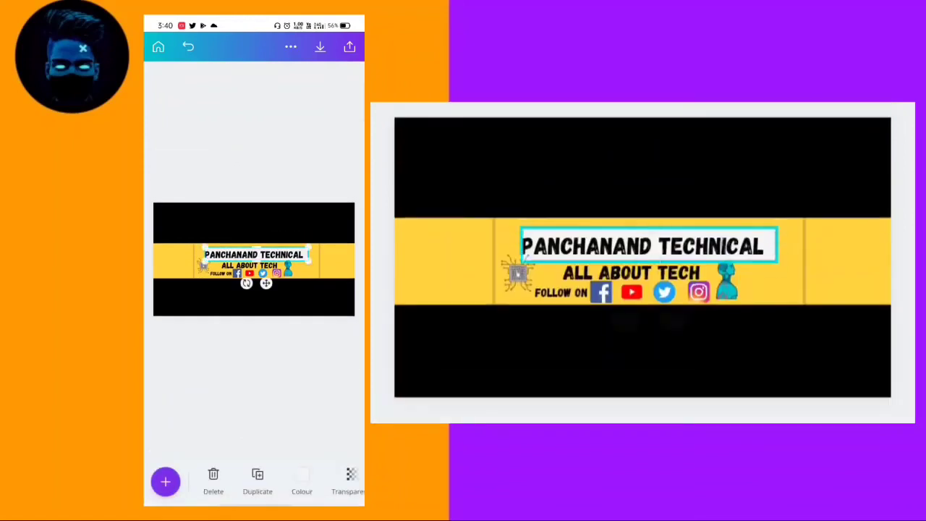
# Centre the PANCHANAND TECHNICAL title inside its whitish box, nudging it slightly right
pyautogui.click(253, 398)
pyautogui.click(266, 254)
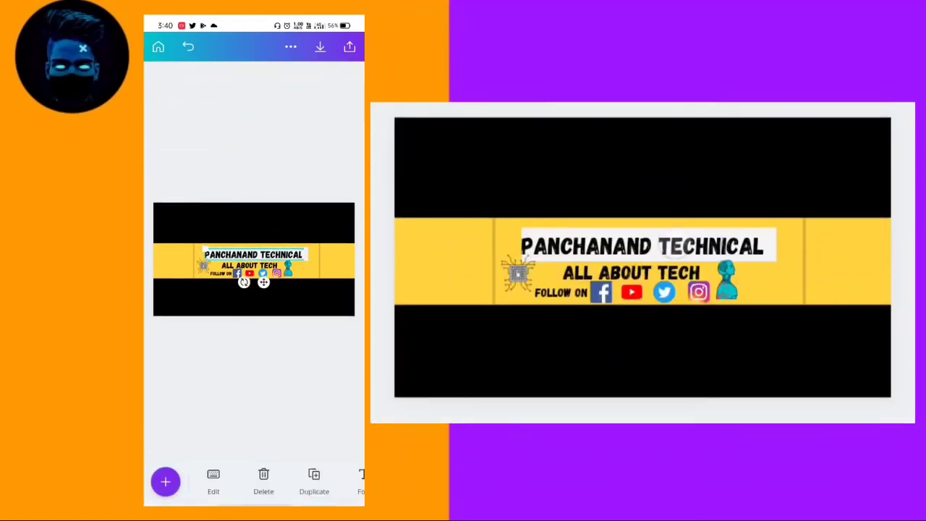
pyautogui.moveTo(264, 283); pyautogui.dragTo(269, 287)
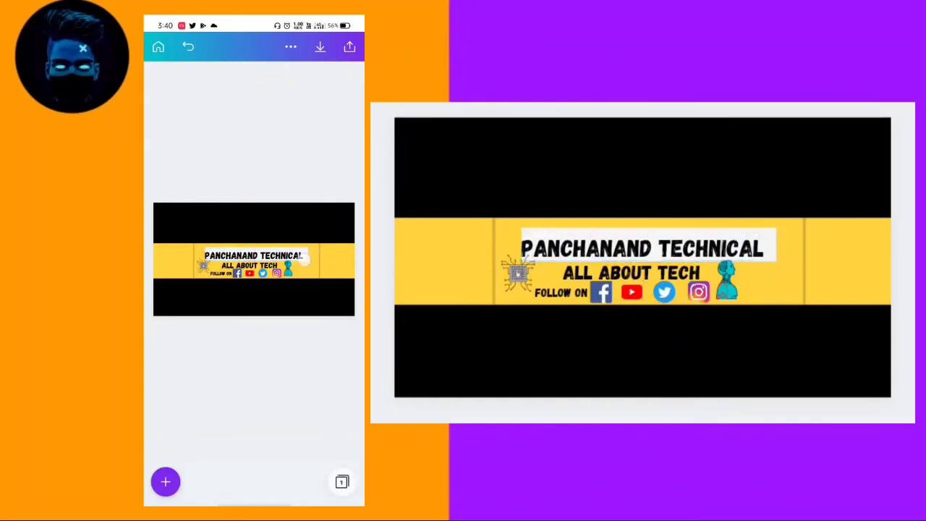
pyautogui.click(253, 255)
pyautogui.moveTo(268, 284); pyautogui.dragTo(268, 289)
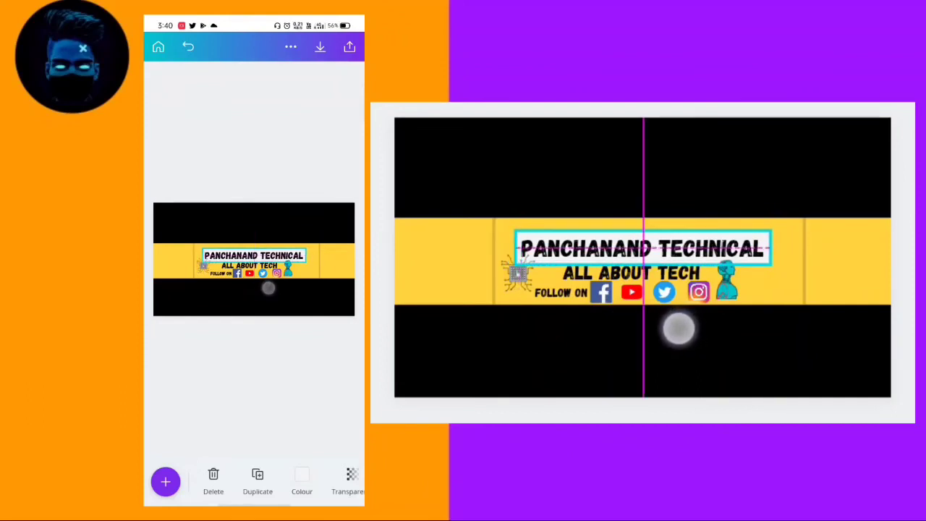
pyautogui.moveTo(268, 289); pyautogui.dragTo(267, 287)
pyautogui.click(204, 250)
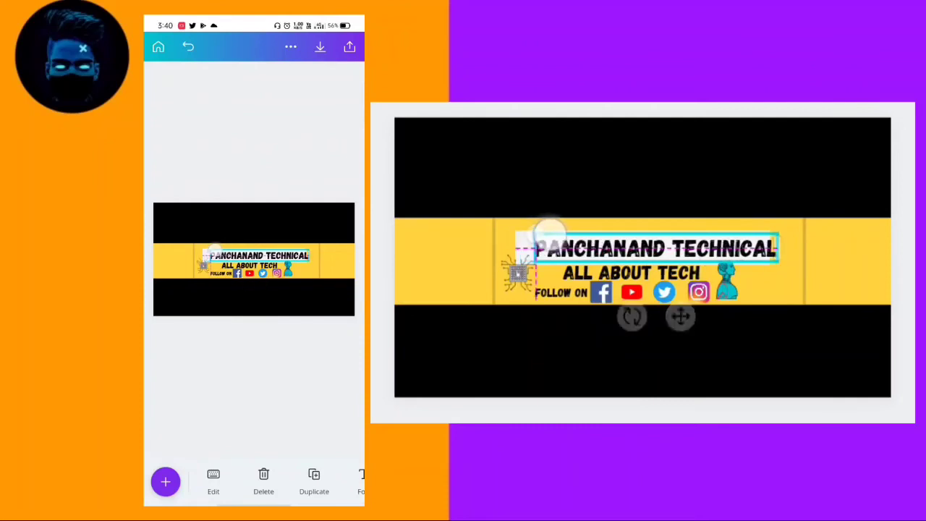
pyautogui.moveTo(205, 250); pyautogui.dragTo(237, 252)
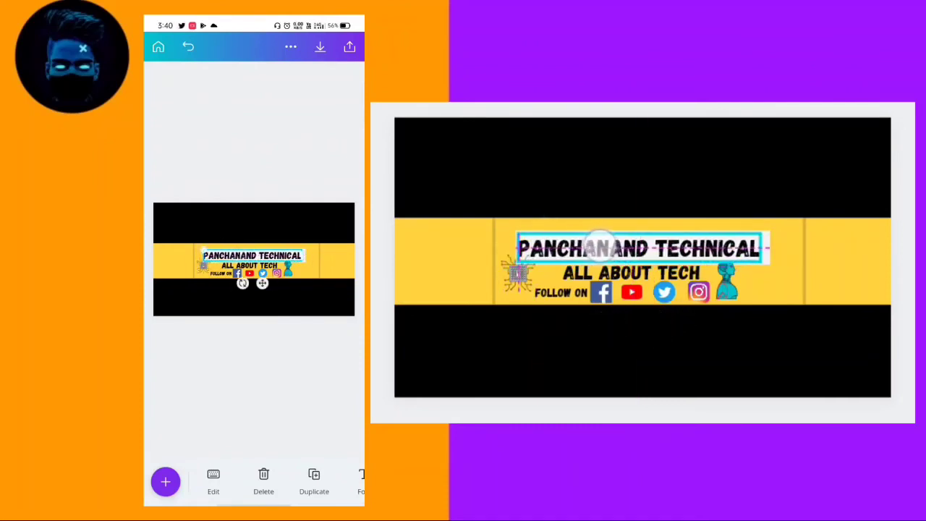
pyautogui.click(168, 165)
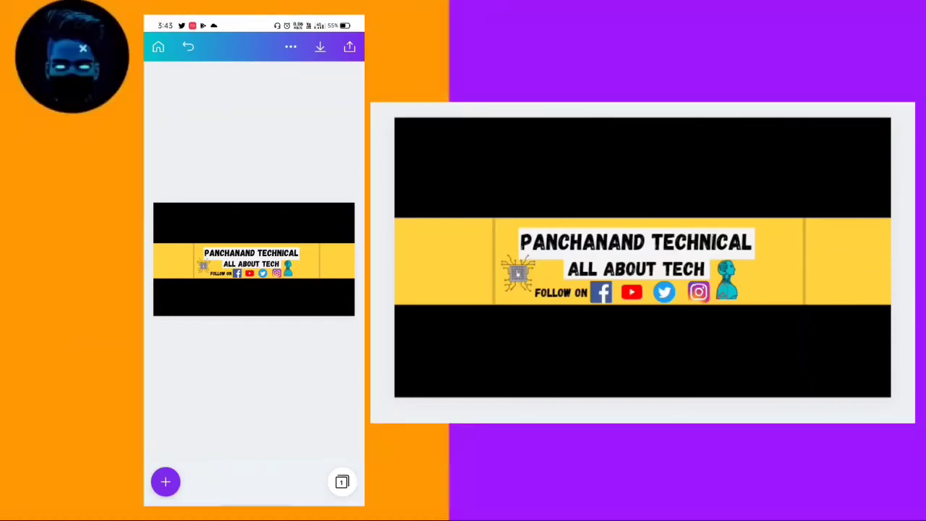
# Save the finished banner design to the phone as an image from the Share menu
pyautogui.click(349, 46)
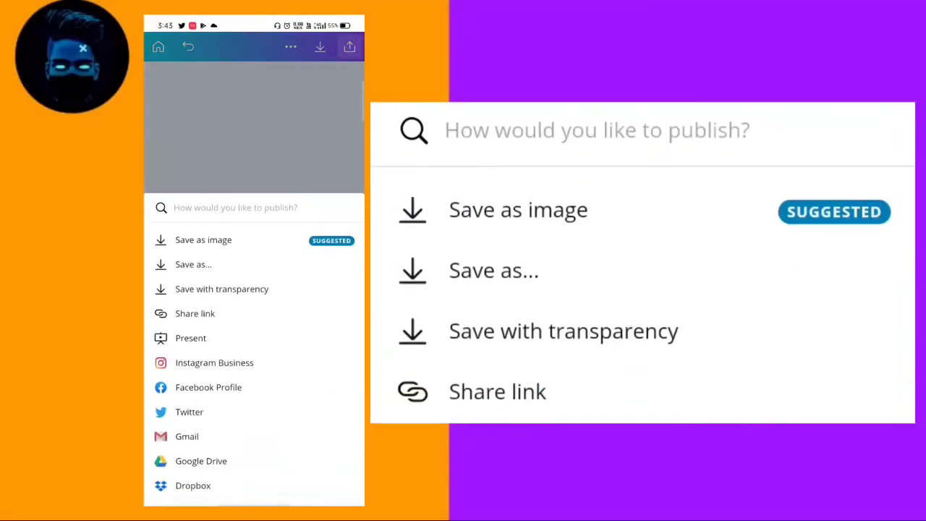
pyautogui.click(265, 246)
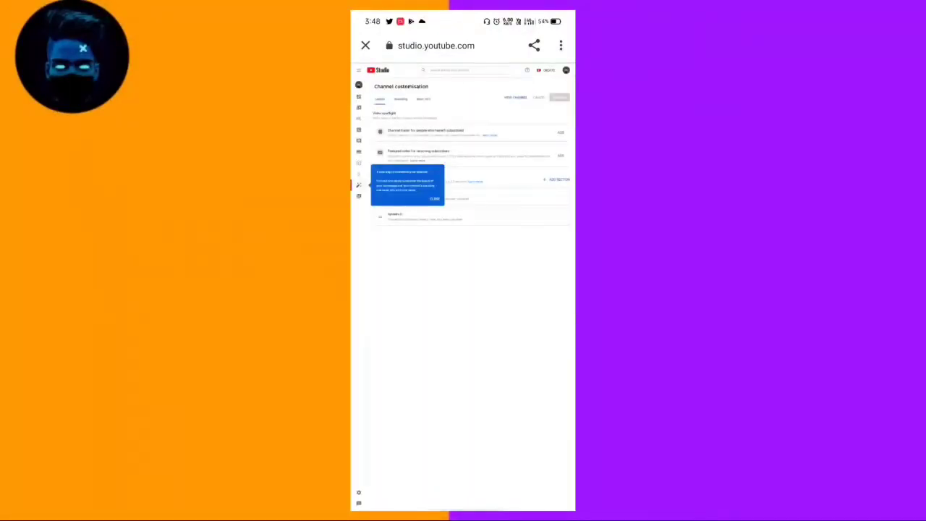
# Dismiss the tip popup and upload the saved image as the new Banner image in Channel customisation
pyautogui.click(435, 198)
pyautogui.moveTo(413, 382)
pyautogui.mouseDown()
pyautogui.moveTo(479, 424)
pyautogui.moveTo(518, 384)
pyautogui.mouseUp()
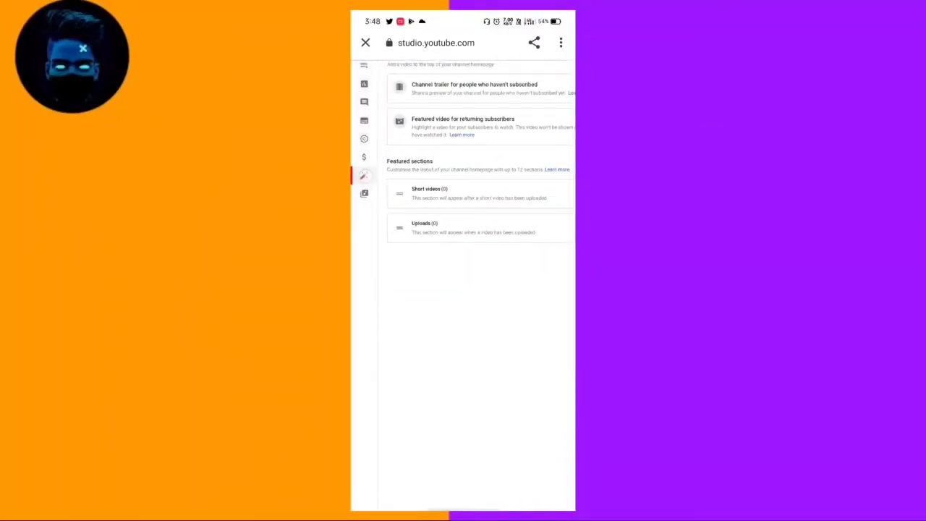
pyautogui.moveTo(499, 202); pyautogui.dragTo(490, 234)
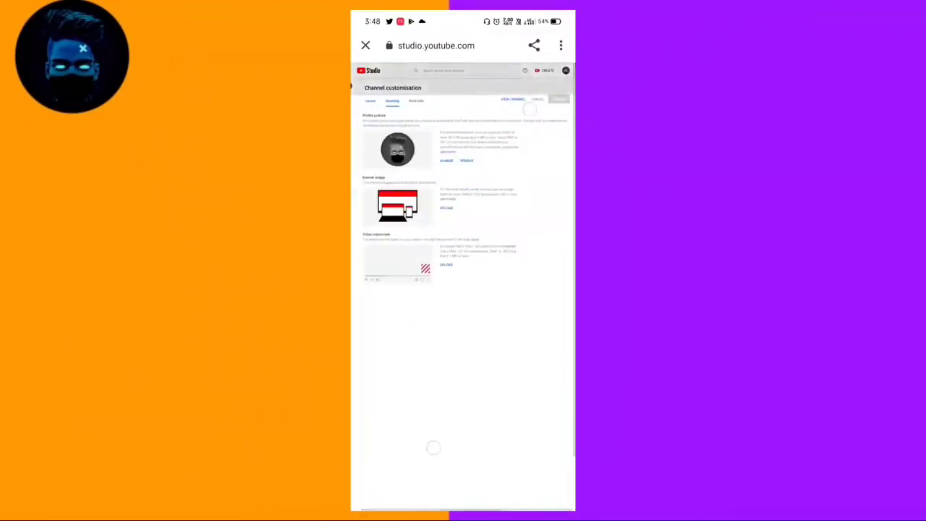
pyautogui.moveTo(492, 188)
pyautogui.mouseDown()
pyautogui.moveTo(514, 143)
pyautogui.moveTo(476, 123)
pyautogui.moveTo(434, 127)
pyautogui.mouseUp()
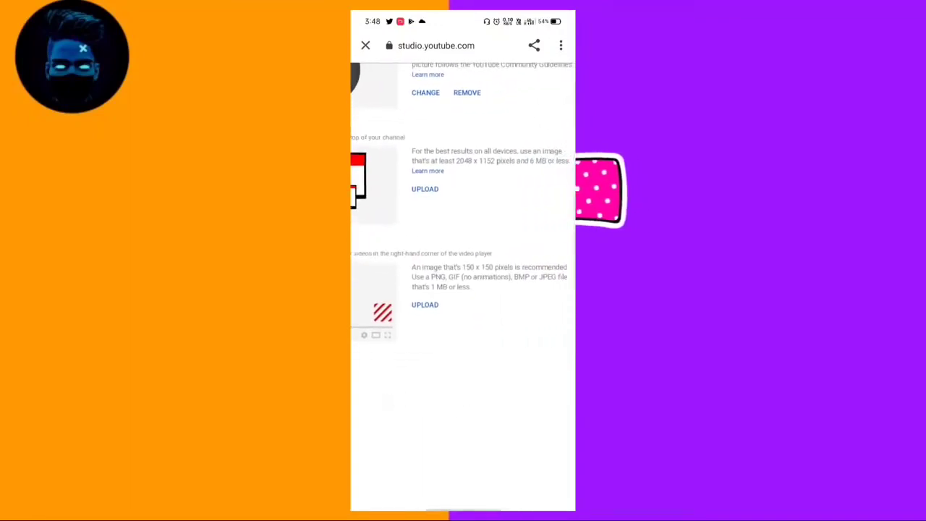
pyautogui.moveTo(531, 171); pyautogui.dragTo(506, 113)
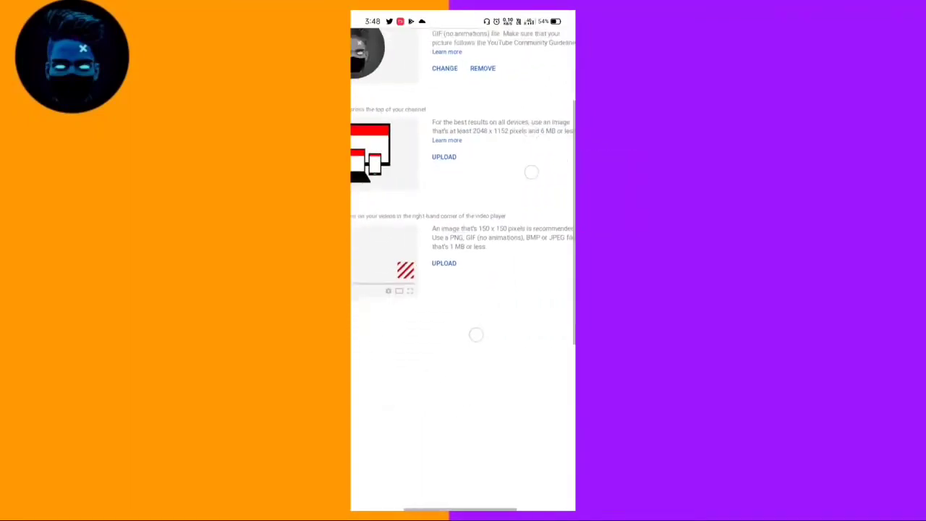
pyautogui.moveTo(405, 396); pyautogui.dragTo(465, 381)
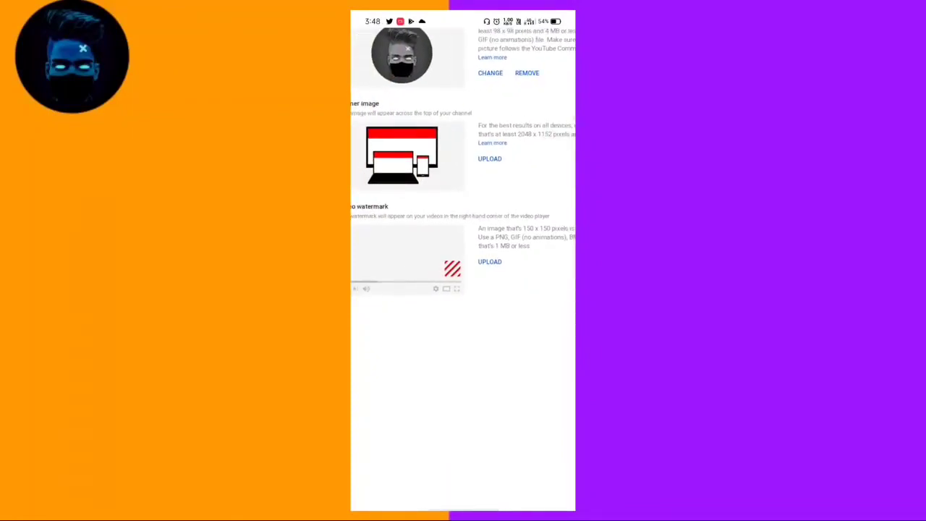
pyautogui.click(489, 159)
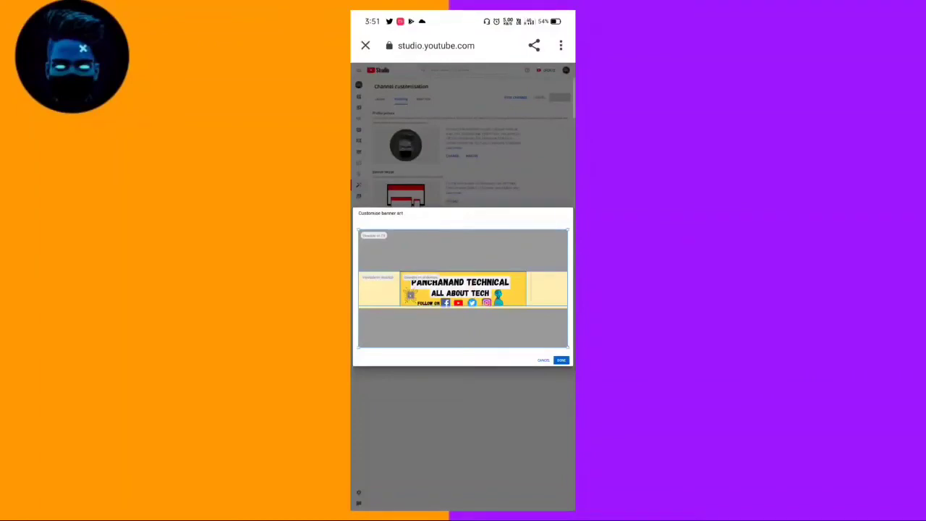
# Inspect the banner crop preview in Customise banner art, then close the dialog
pyautogui.scroll(2, 451, 309)
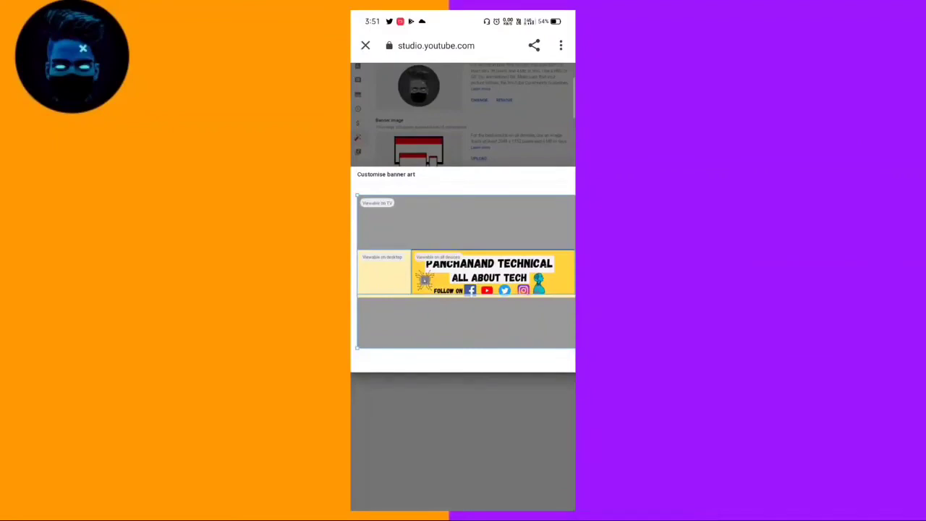
pyautogui.scroll(-2, 466, 296)
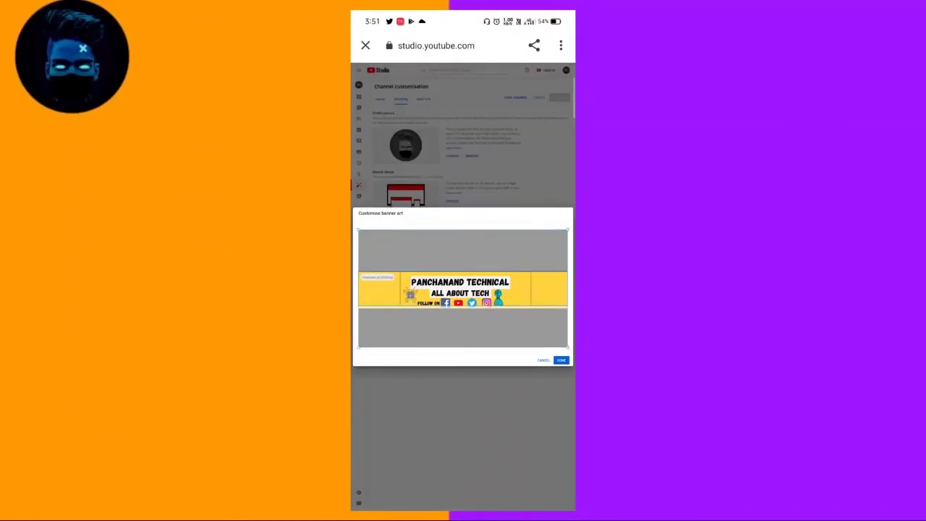
pyautogui.doubleClick(502, 436)
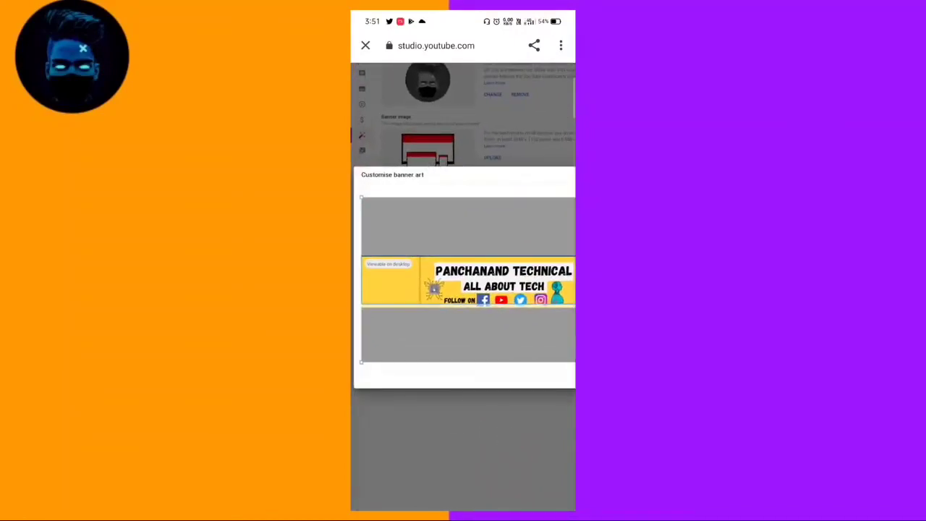
pyautogui.moveTo(455, 444); pyautogui.dragTo(446, 446)
pyautogui.click(499, 460)
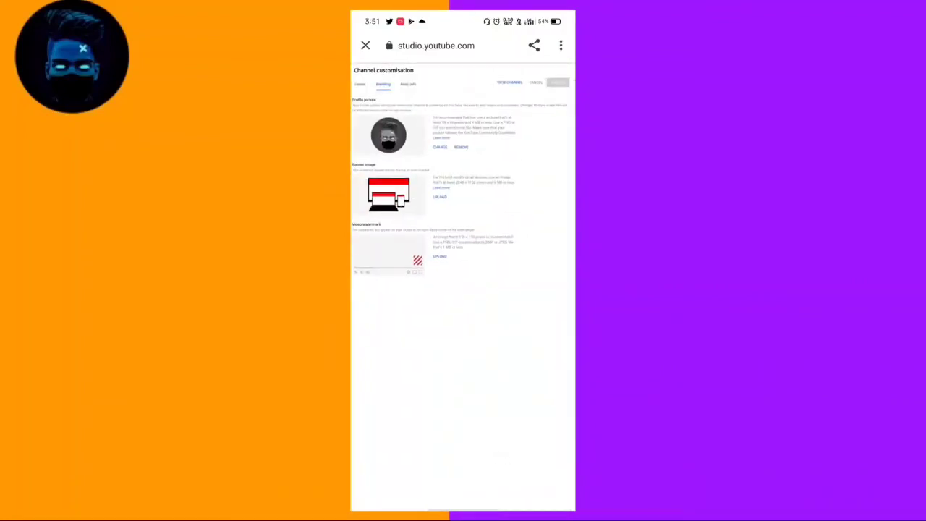
# Re-upload the yellow-and-black banner image, check its crop, and confirm with DONE
pyautogui.click(440, 198)
pyautogui.click(439, 196)
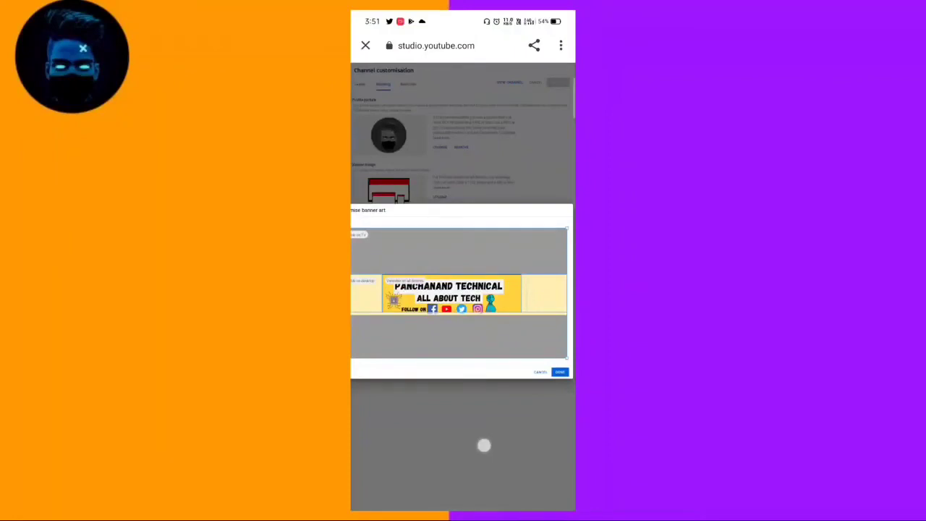
pyautogui.moveTo(483, 444); pyautogui.dragTo(513, 444)
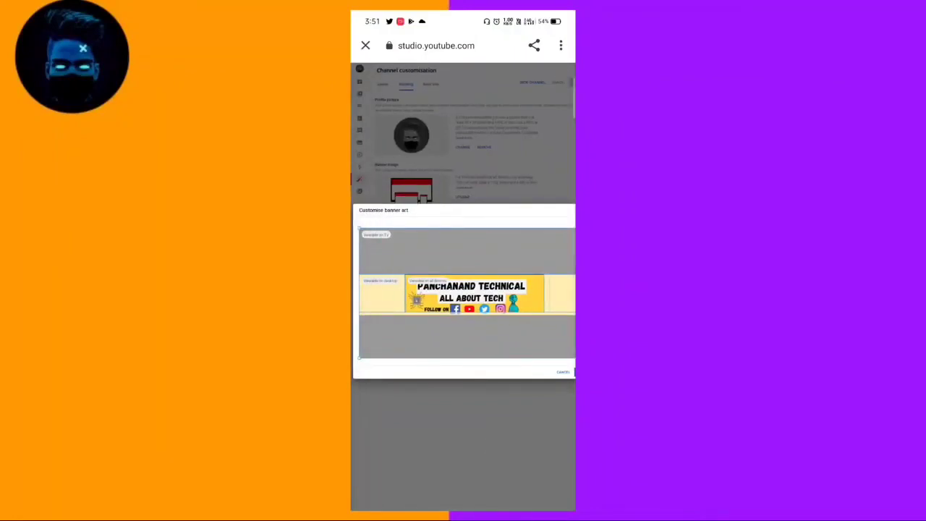
pyautogui.moveTo(417, 299); pyautogui.dragTo(416, 300)
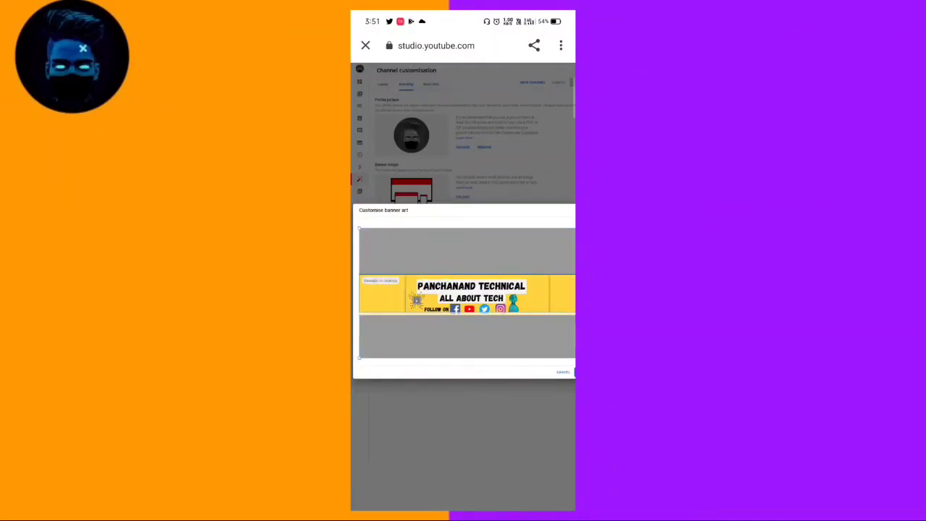
pyautogui.moveTo(488, 441); pyautogui.dragTo(465, 442)
pyautogui.scroll(-2, 442, 434)
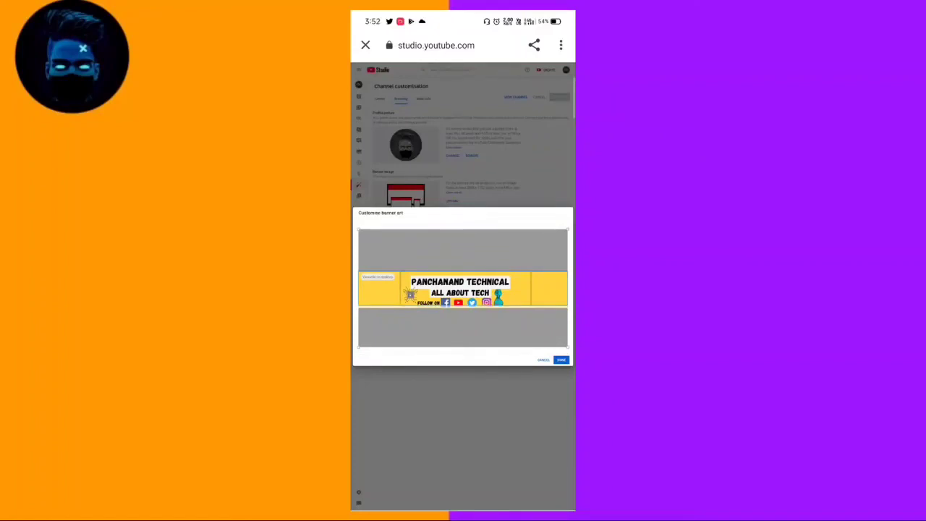
pyautogui.click(562, 359)
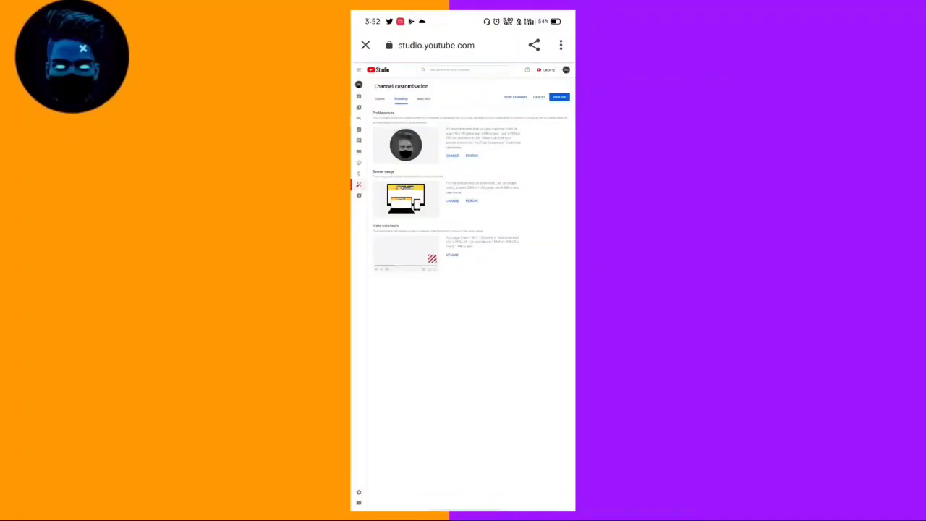
# Publish the channel changes so the new Canva banner goes live
pyautogui.moveTo(523, 430); pyautogui.dragTo(515, 447)
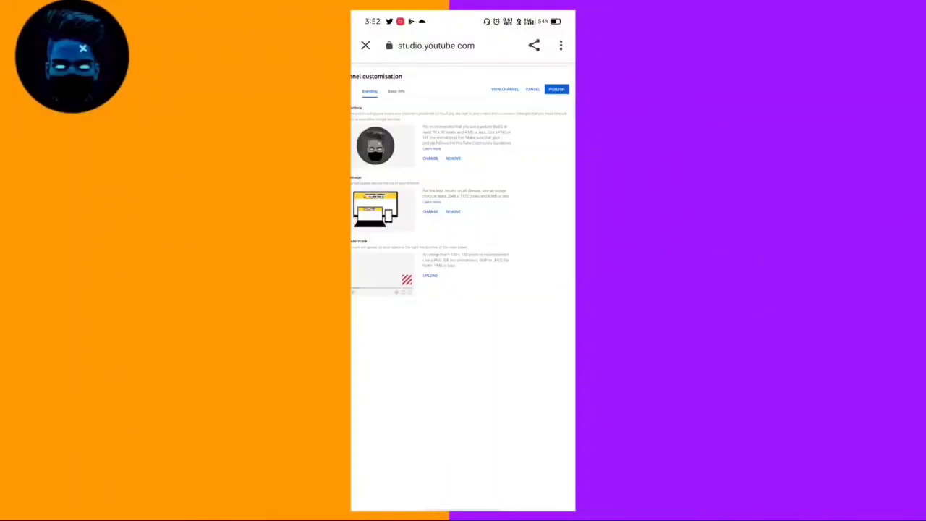
pyautogui.click(556, 89)
pyautogui.scroll(-3, 457, 410)
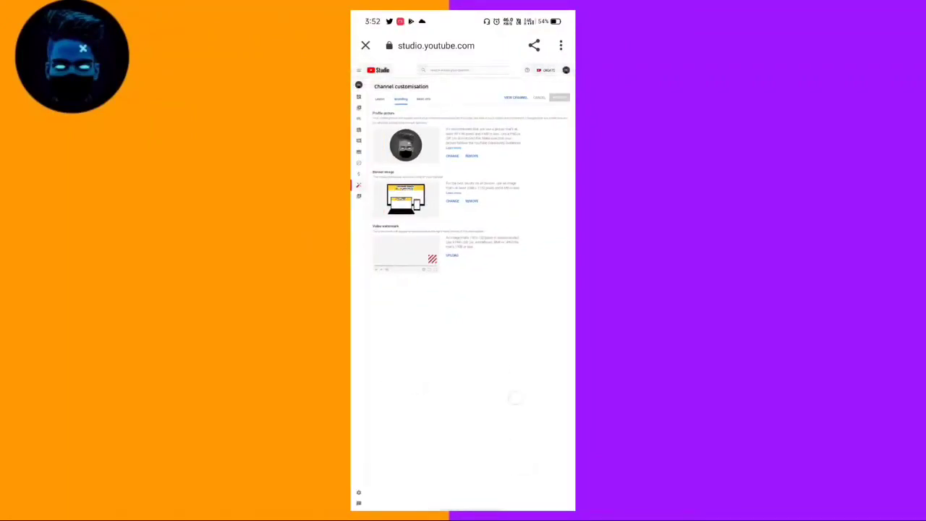
pyautogui.scroll(-1, 512, 393)
# Review the Channel customisation page, close Studio and launch the YouTube app
pyautogui.scroll(1, 526, 434)
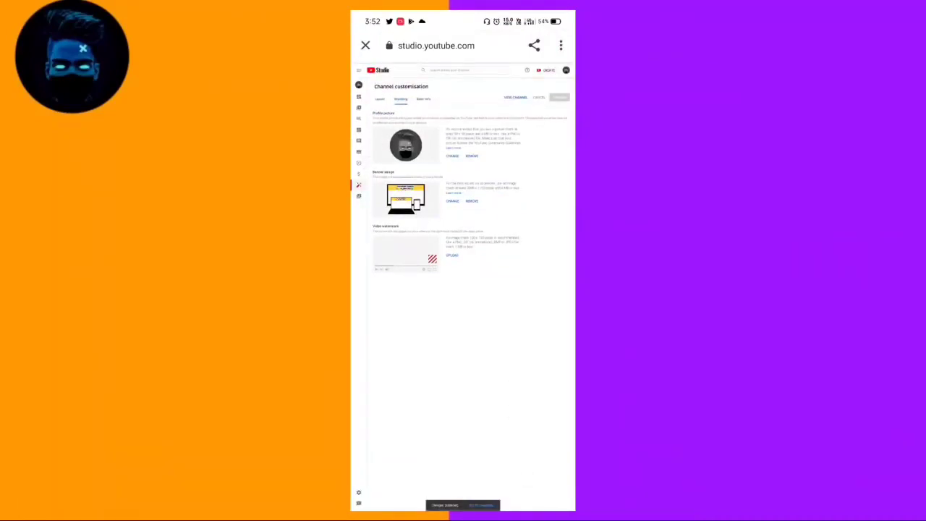
pyautogui.scroll(5, 459, 402)
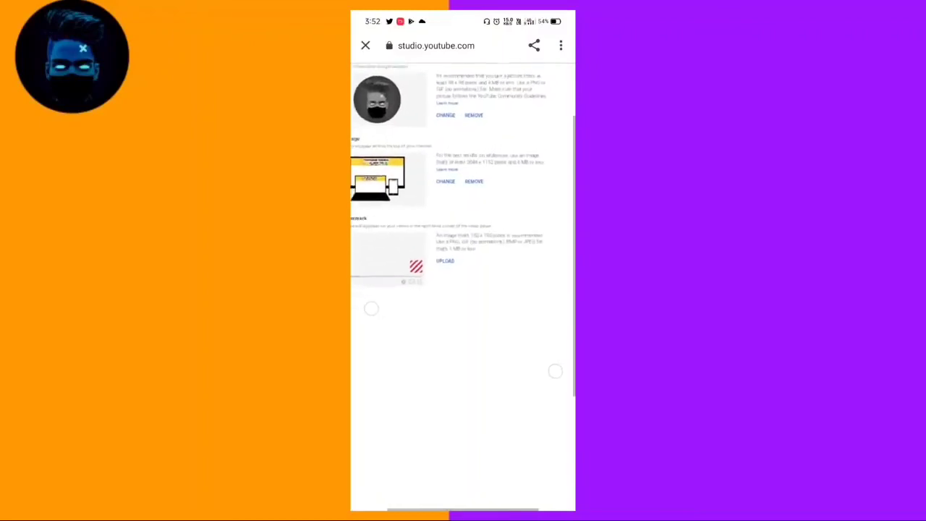
pyautogui.scroll(-5, 459, 401)
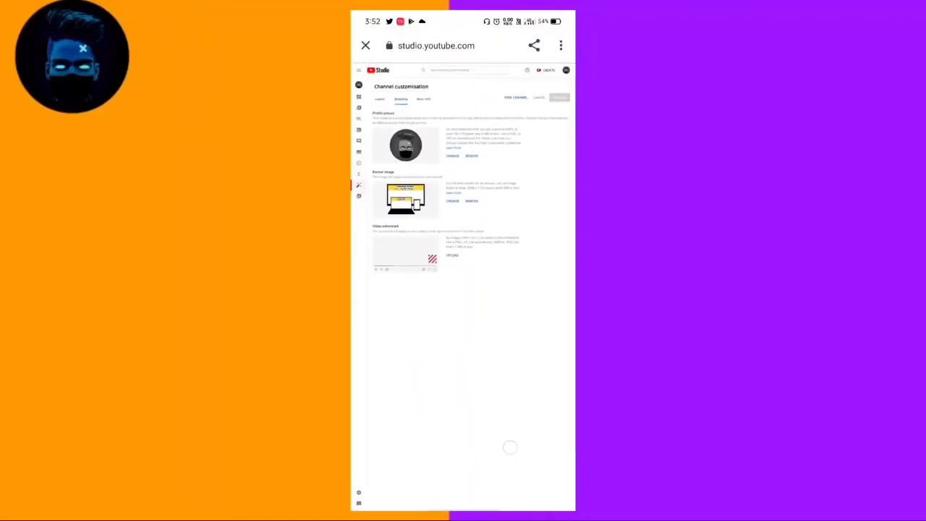
pyautogui.moveTo(463, 506); pyautogui.dragTo(463, 362)
pyautogui.click(463, 369)
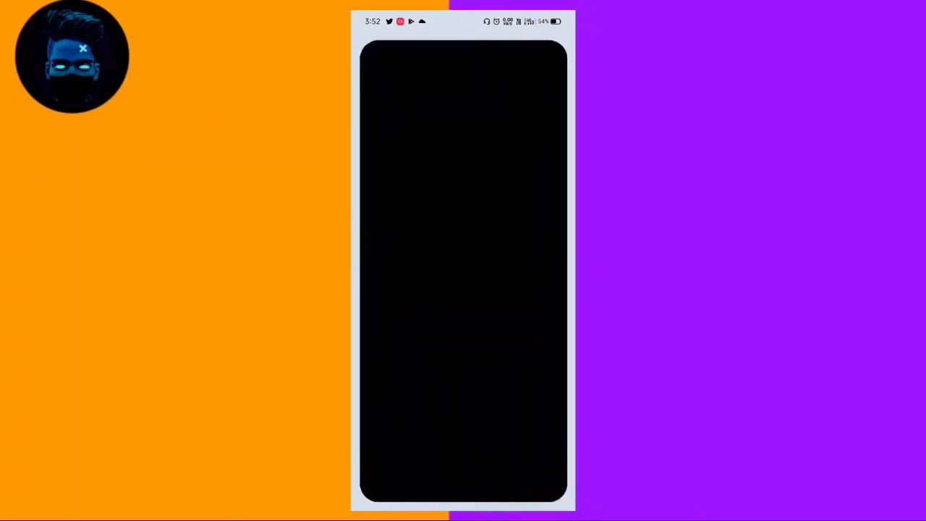
# Swipe to the channel page showing the yellow Canva banner across its top
pyautogui.moveTo(506, 325); pyautogui.dragTo(395, 325)
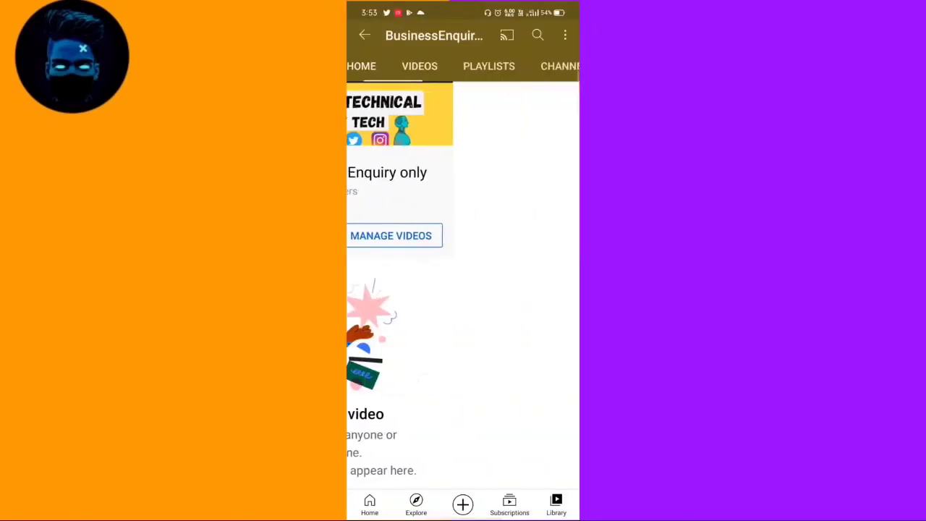